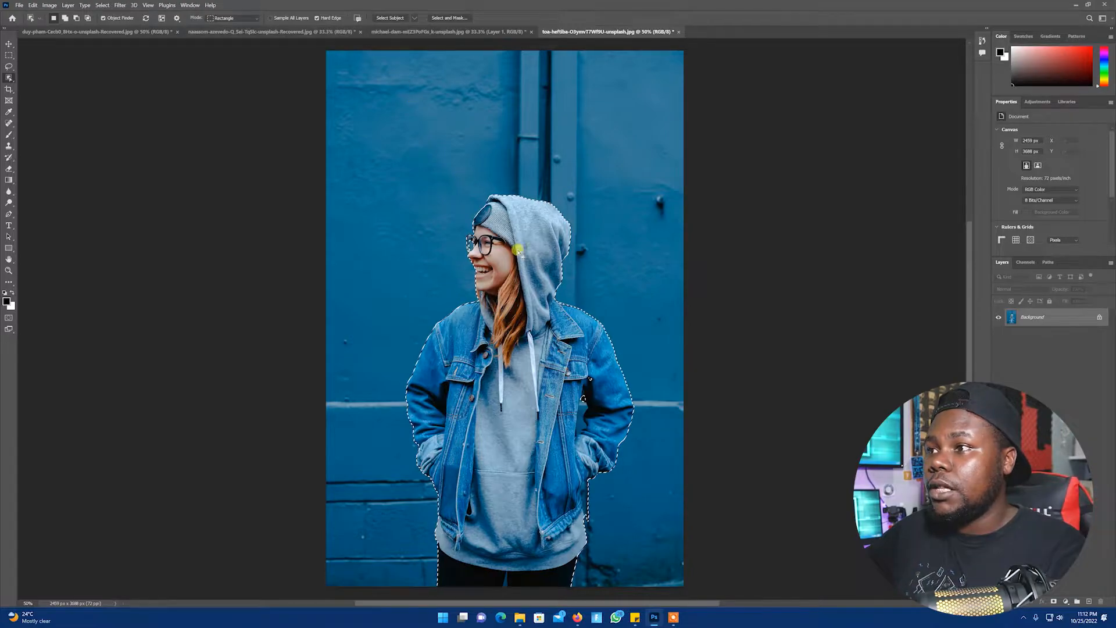
Zoom in on the face and try adding the glasses area to the subject selection with Object Selection boxes, then deselect
key(ctrl+plus)
key(ctrl+plus)
key(ctrl+plus)
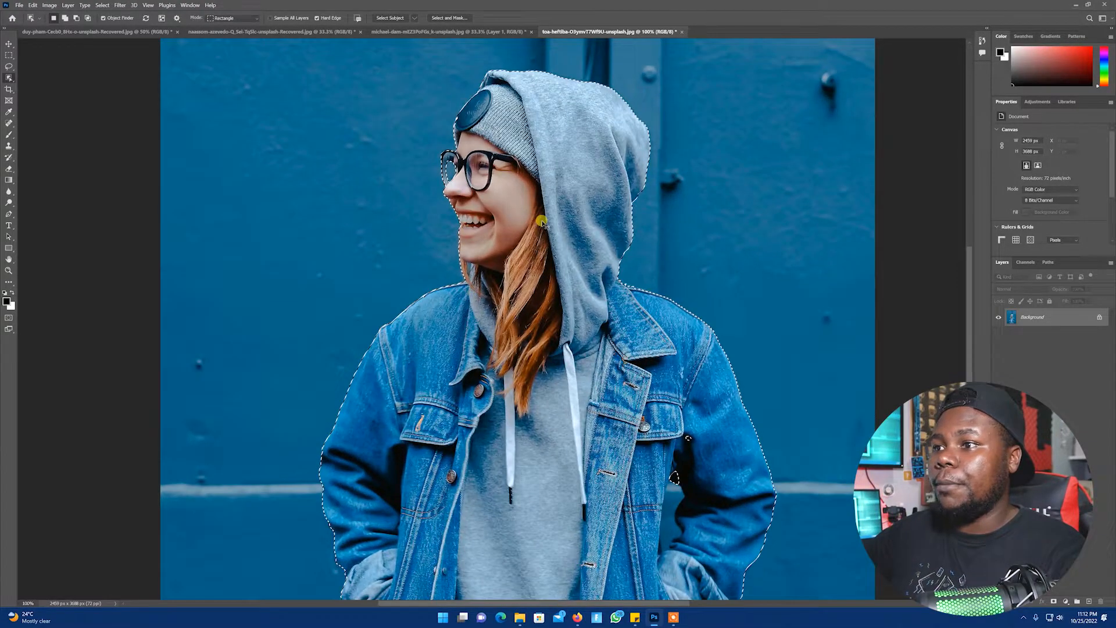
scroll(648, 367, up, 2)
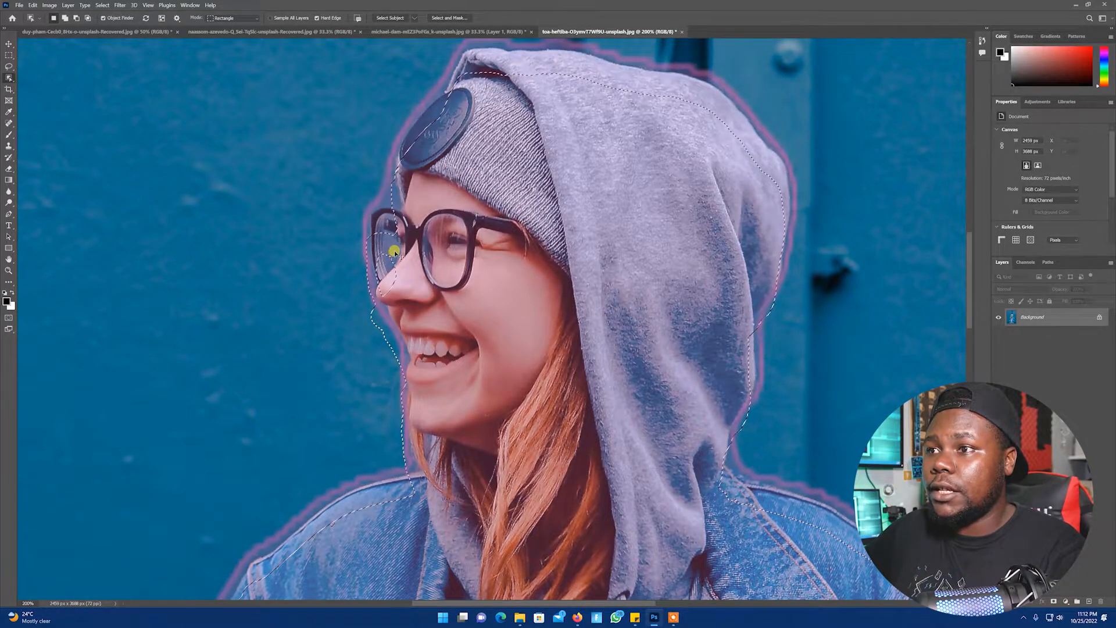
drag(392, 225, 414, 283)
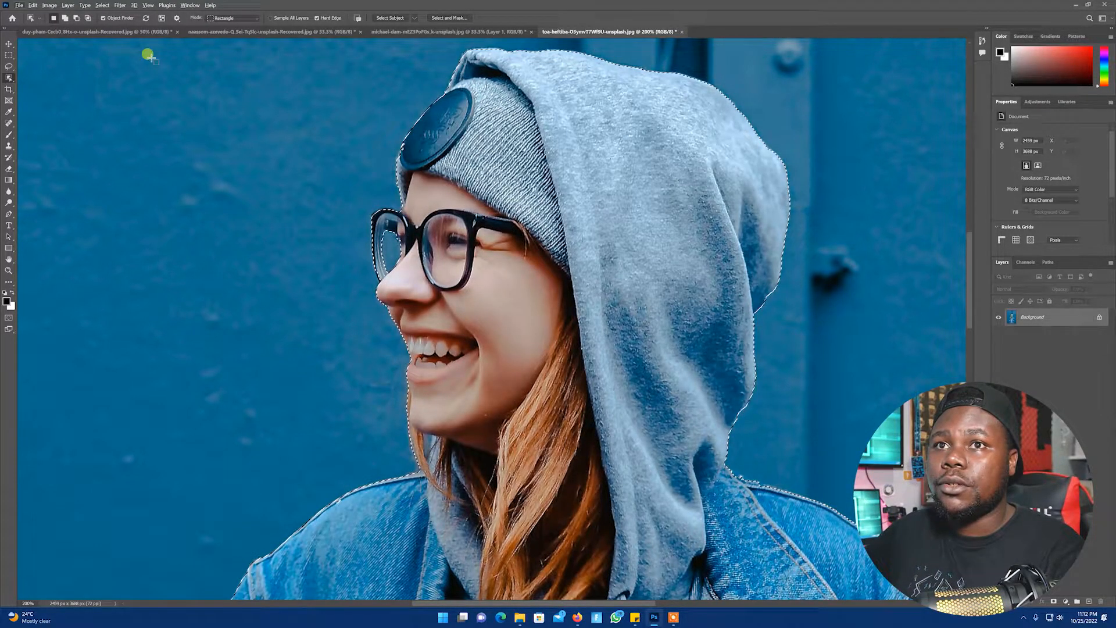
drag(402, 229, 374, 271)
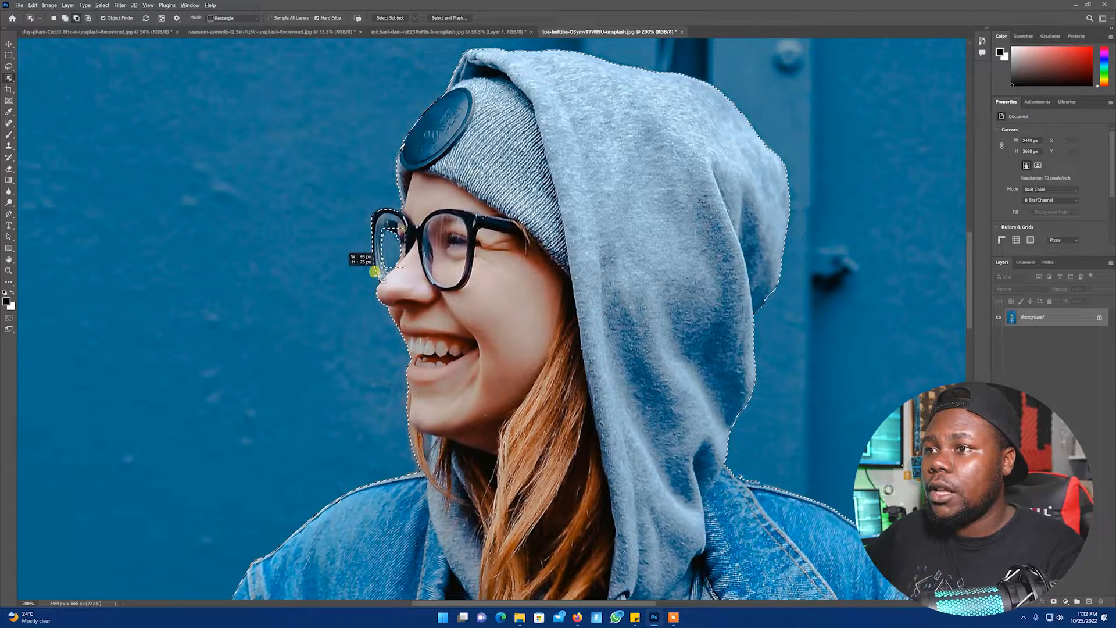
drag(349, 327, 341, 337)
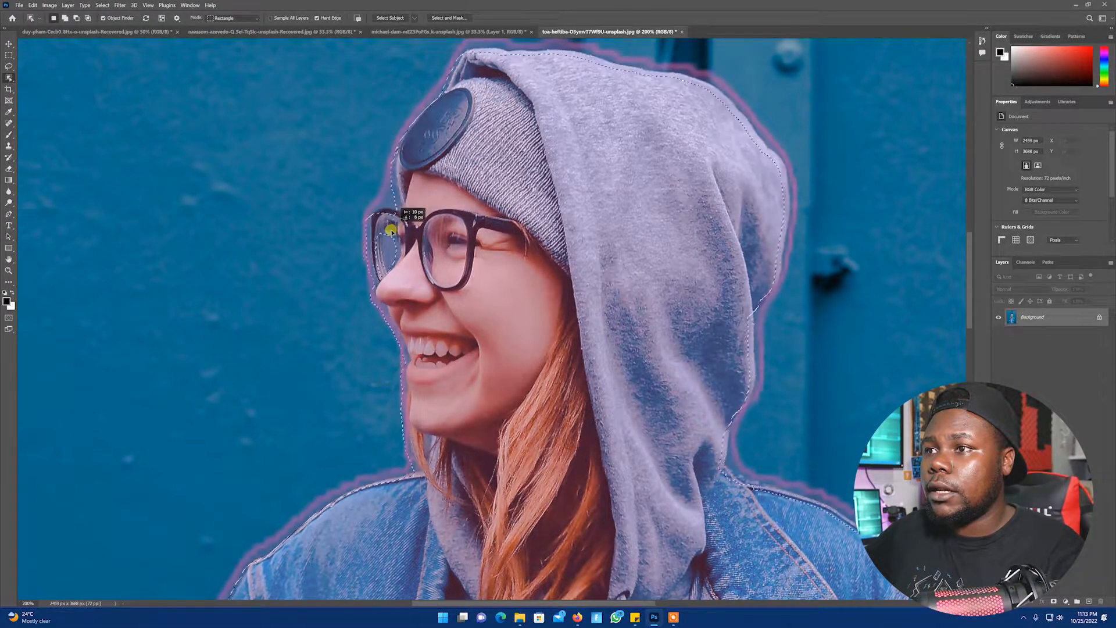
key(ctrl+d)
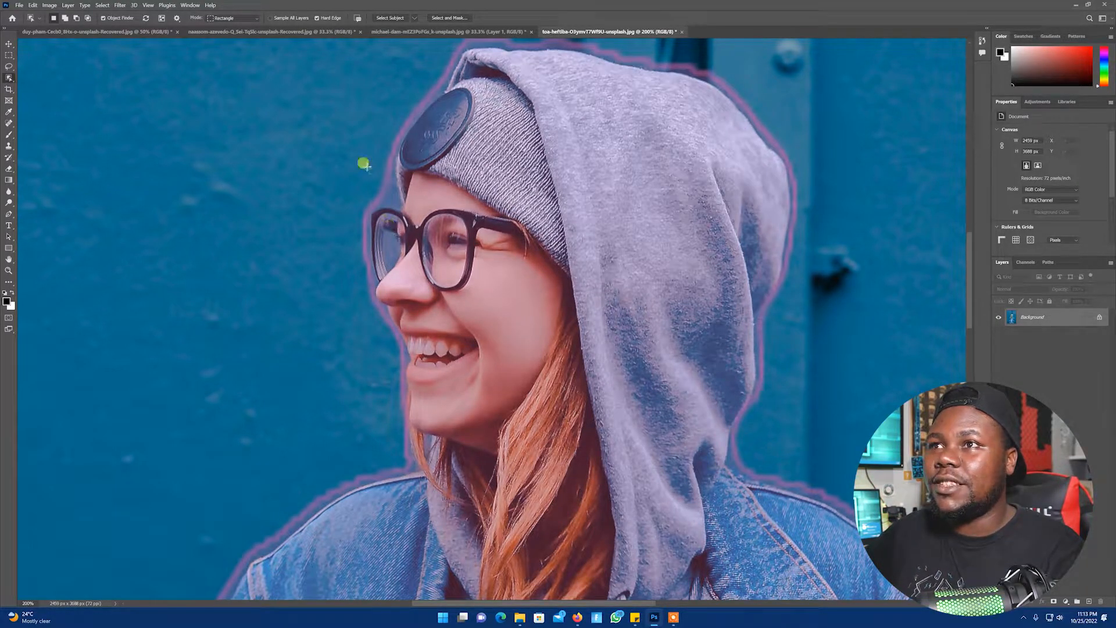
Rerun Select Subject, discarding the current selection, and box the glasses with the Object Selection tool
click(386, 17)
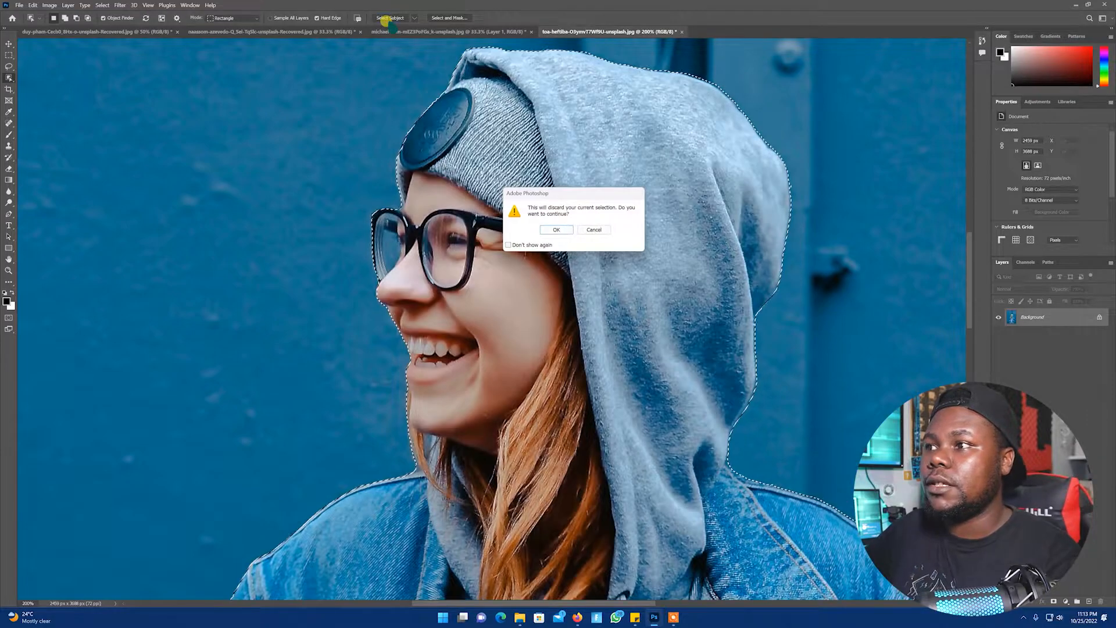
click(541, 231)
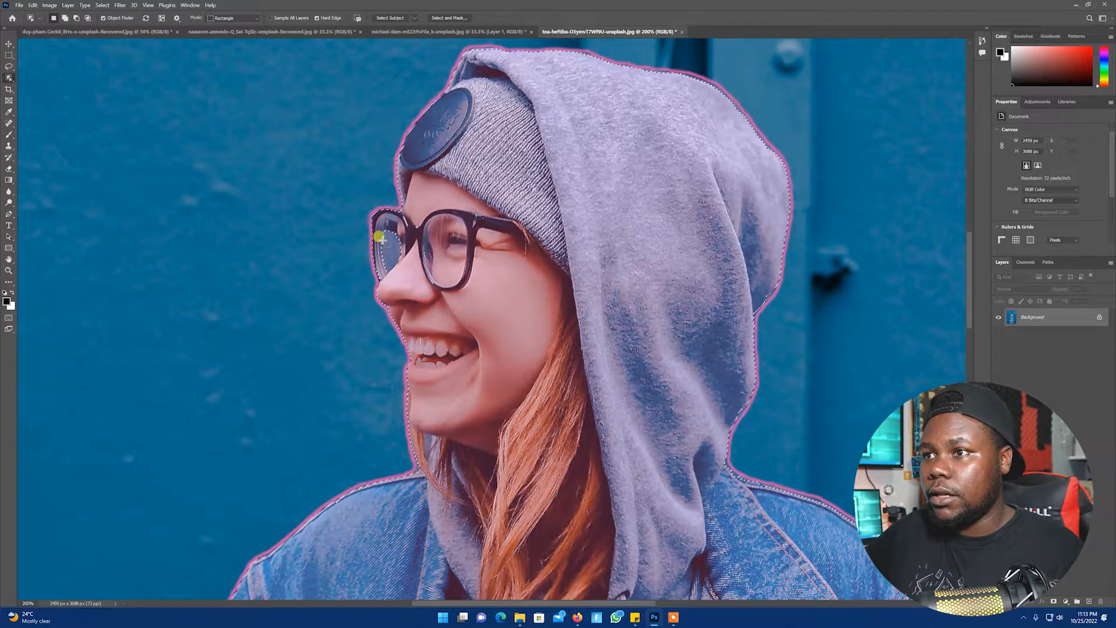
drag(342, 234, 452, 286)
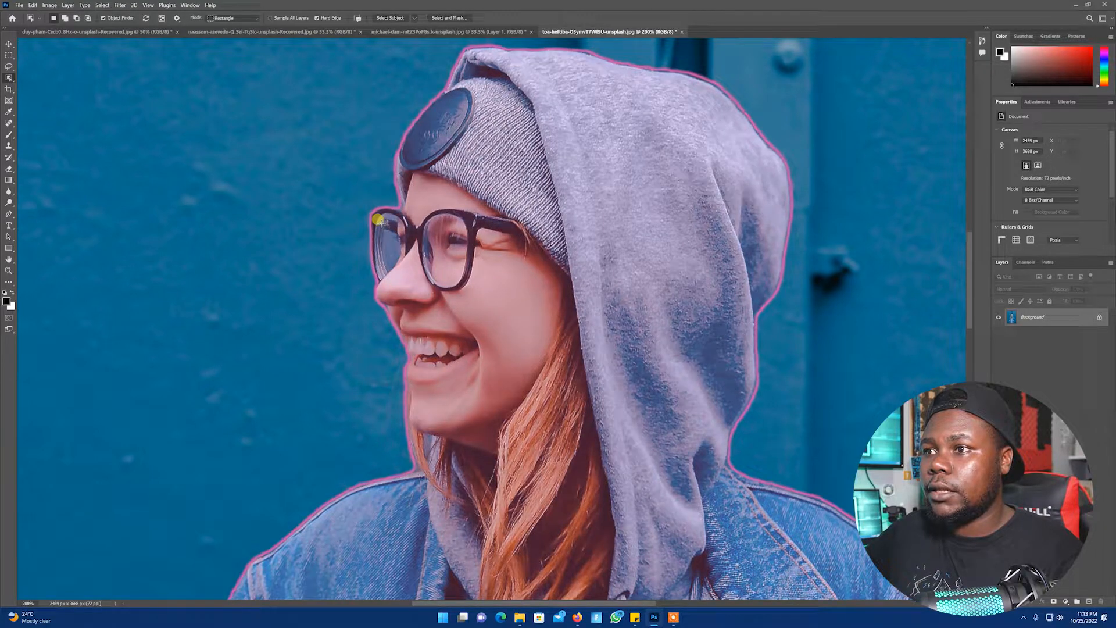
click(372, 259)
Check the selection down the body and run Select Subject on the woman again
key(z)
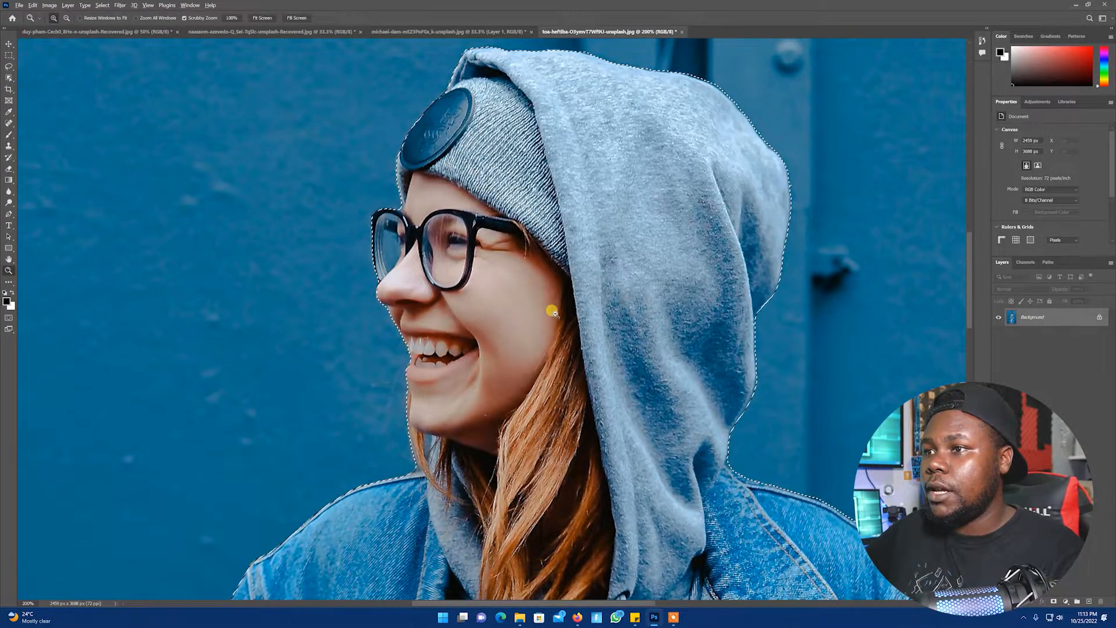
alt+click(553, 310)
scroll(568, 189, down, 5)
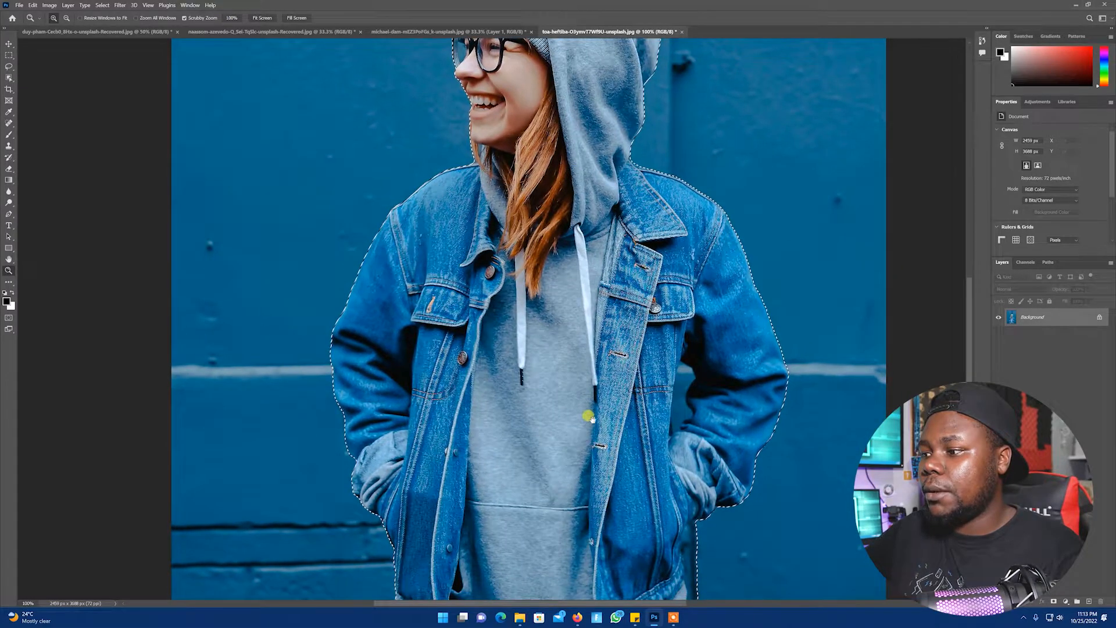
scroll(589, 173, down, 1)
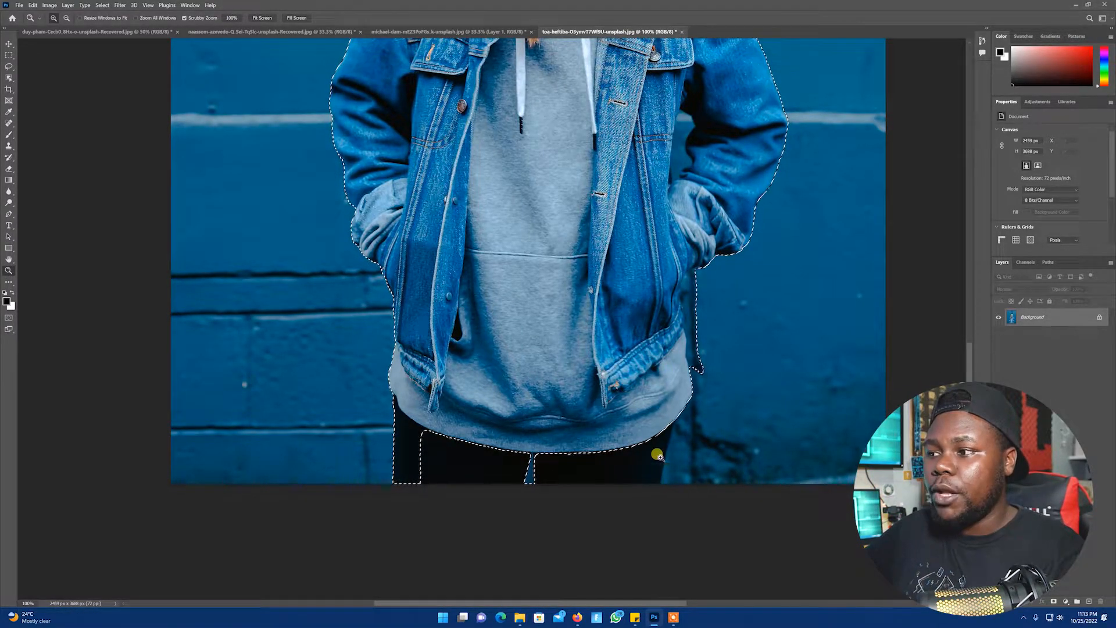
scroll(605, 319, up, 5)
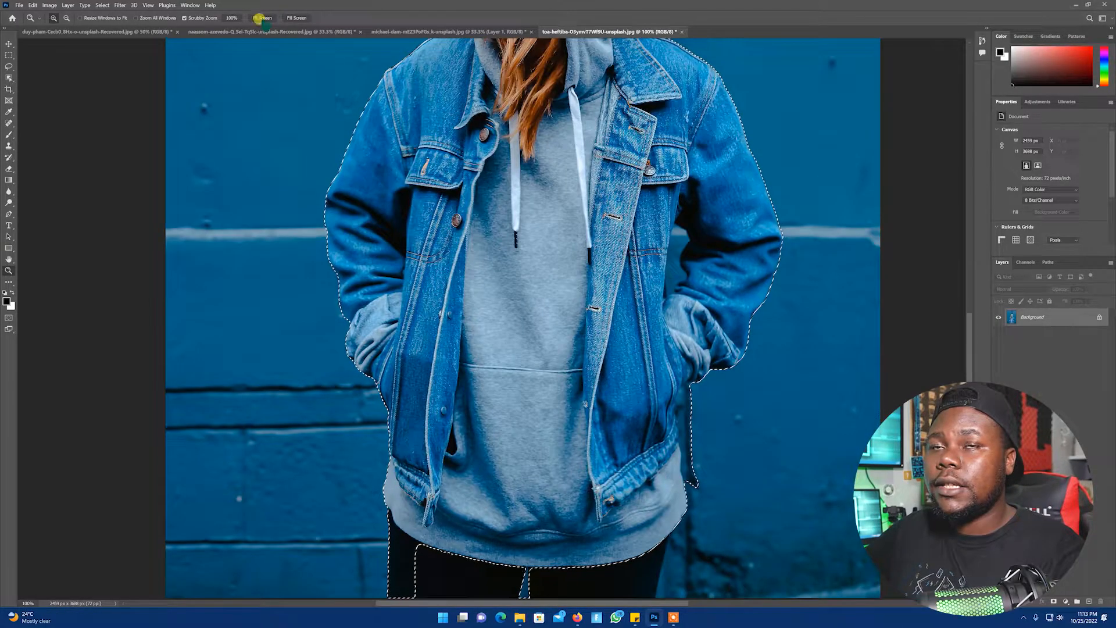
click(9, 78)
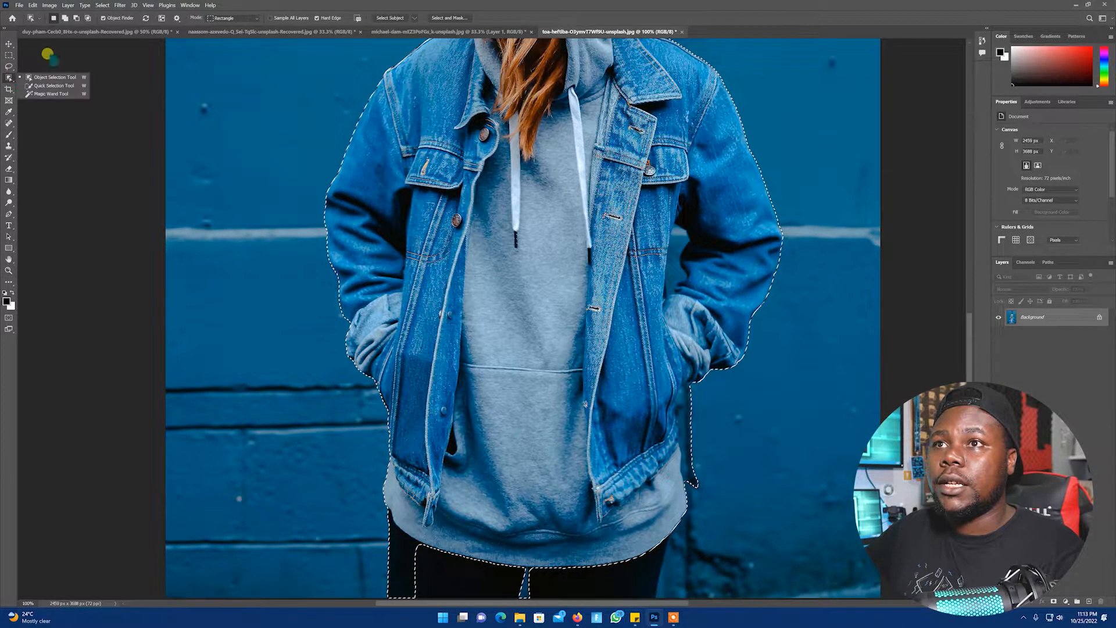
click(389, 18)
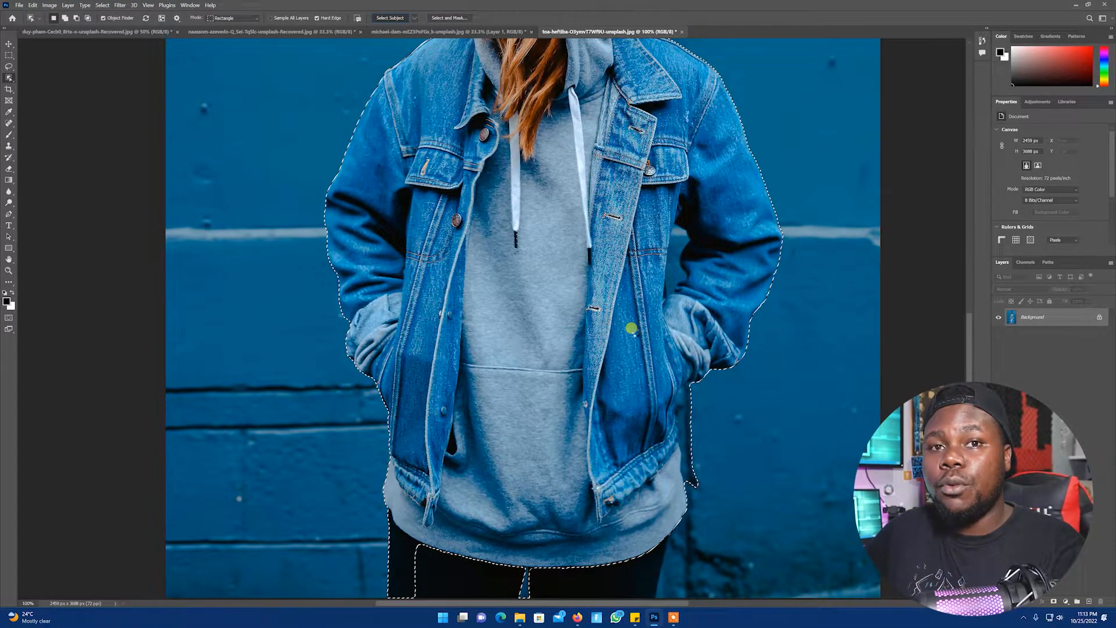
Zoom in on the face edge with the Object Selection tool and open Select and Mask for the selection
scroll(636, 311, down, 1)
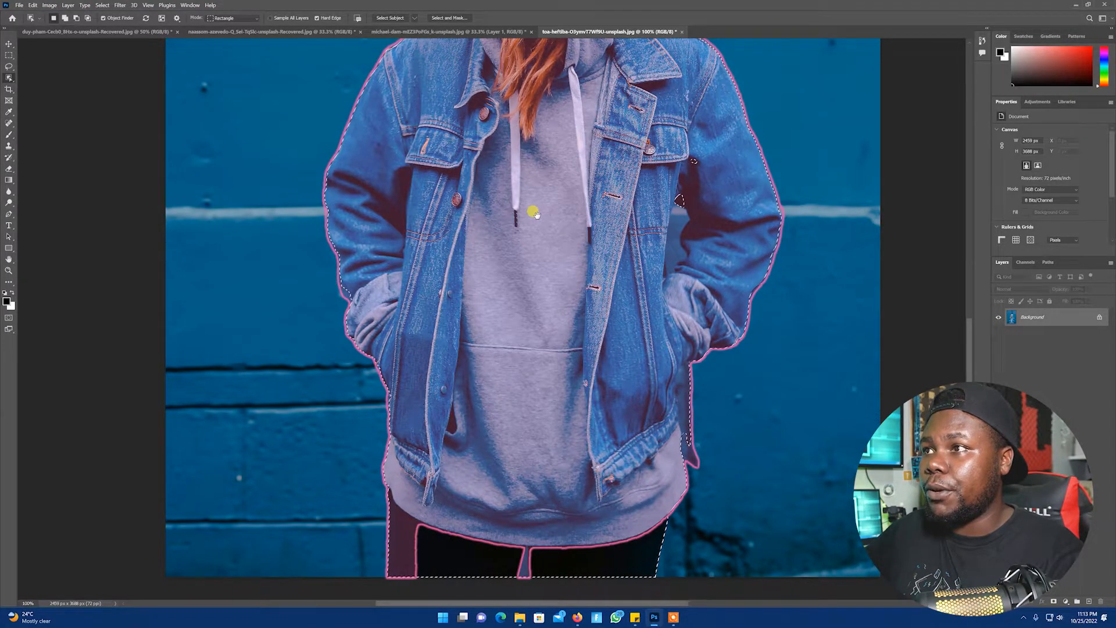
scroll(535, 525, up, 5)
key(z)
click(460, 194)
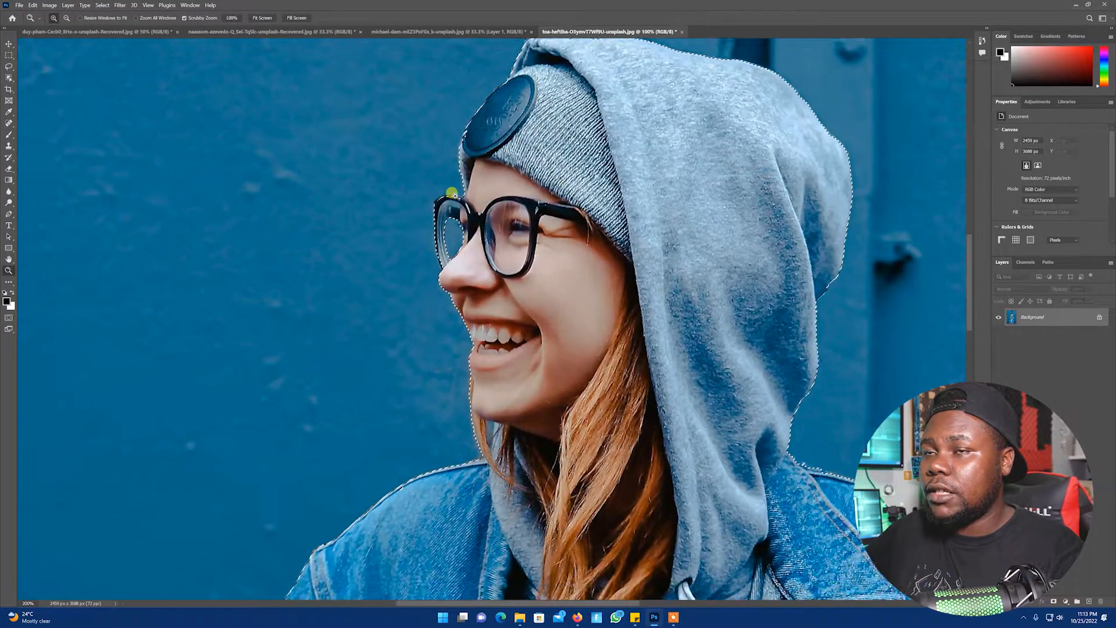
click(459, 195)
click(7, 76)
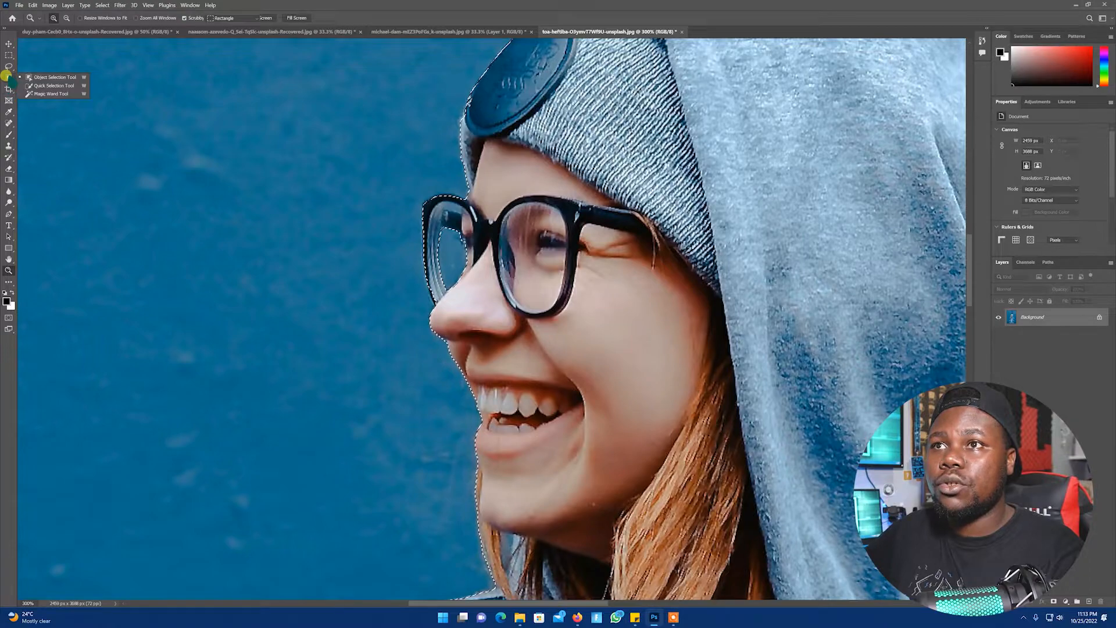
click(58, 78)
click(478, 167)
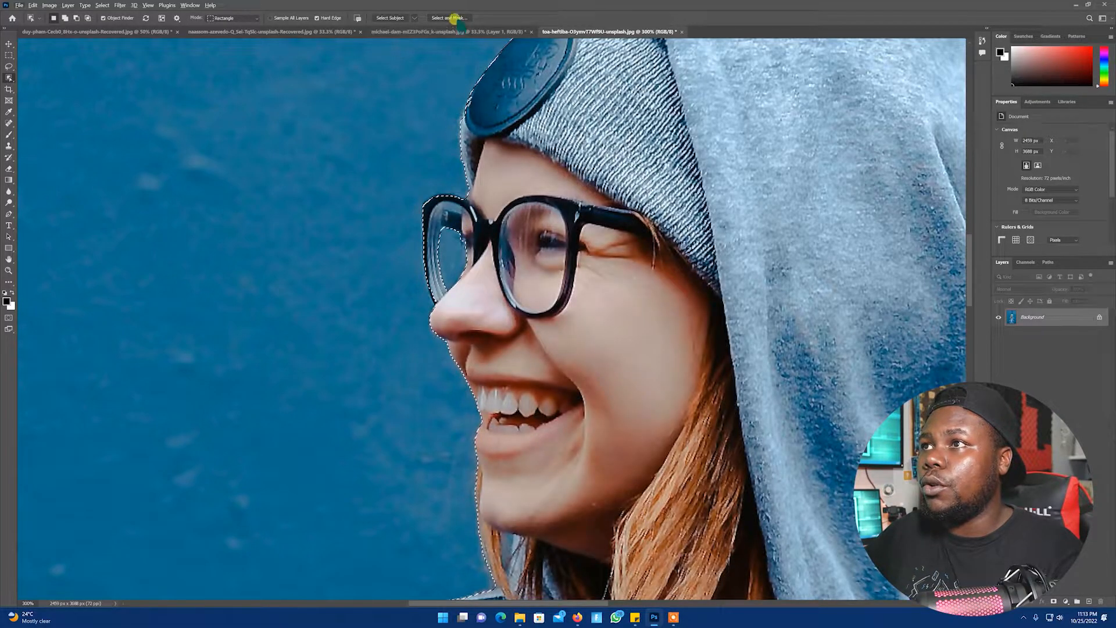
key(ctrl+alt+r)
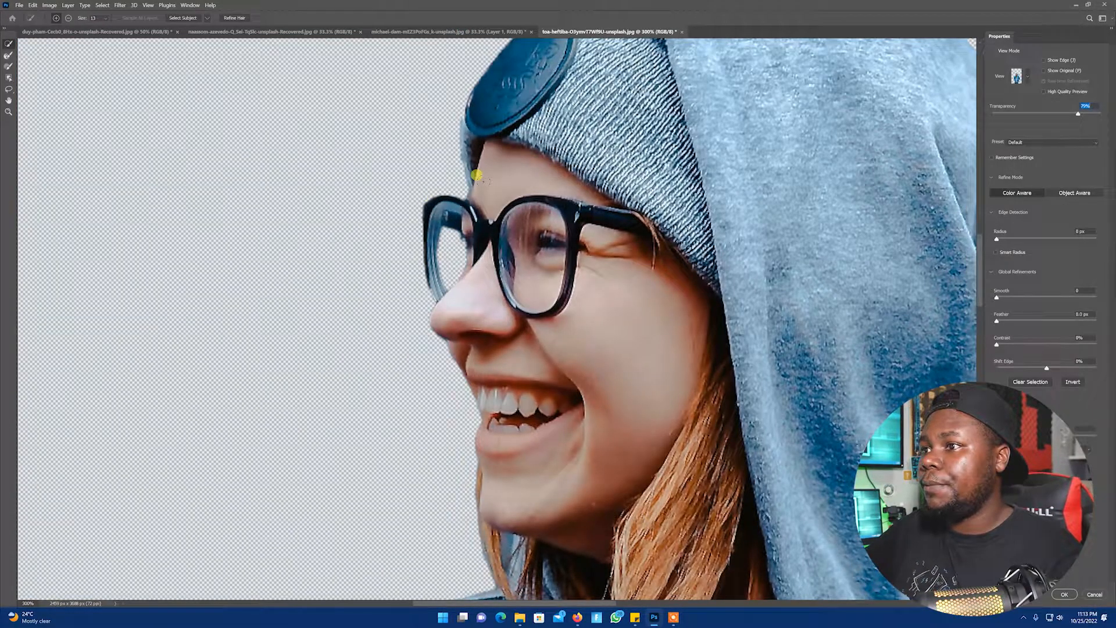
Zoom the Select and Mask preview to the whole figure and set the Edge Detection radius to 2 px
key(ctrl+space)
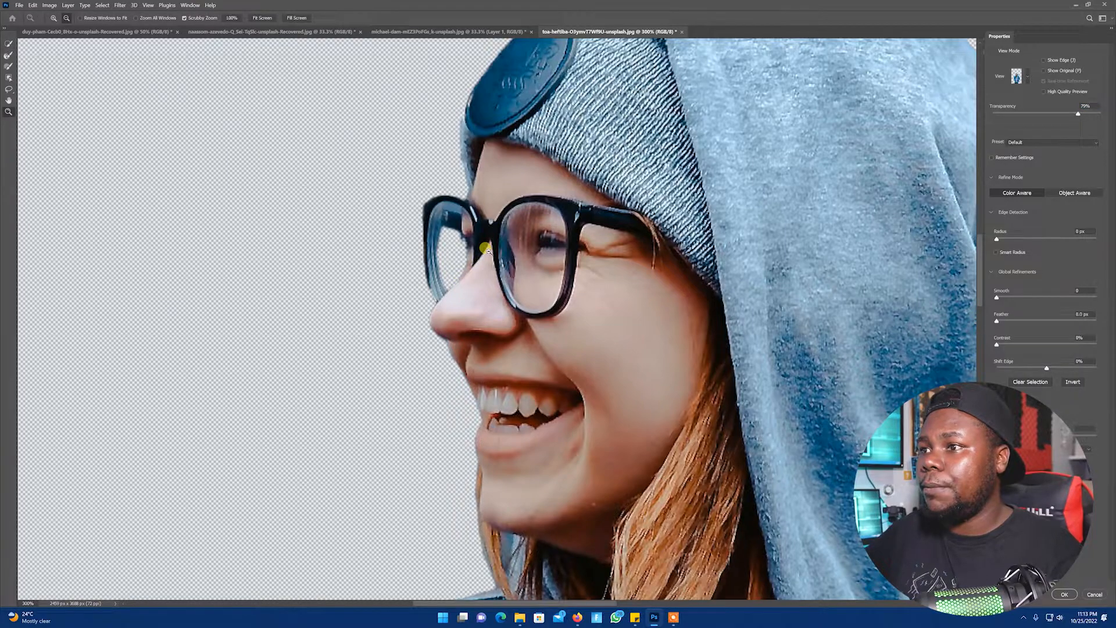
alt+click(487, 251)
alt+click(488, 252)
alt+click(487, 251)
alt+click(487, 251)
drag(499, 218, 528, 140)
drag(523, 192, 496, 243)
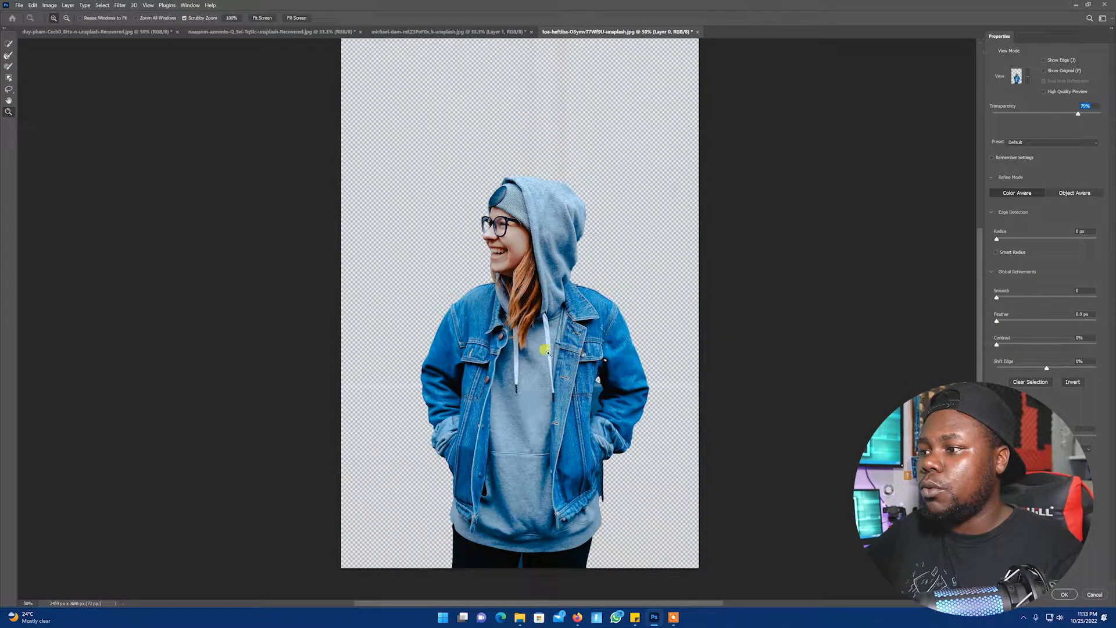
drag(605, 465, 592, 317)
click(581, 324)
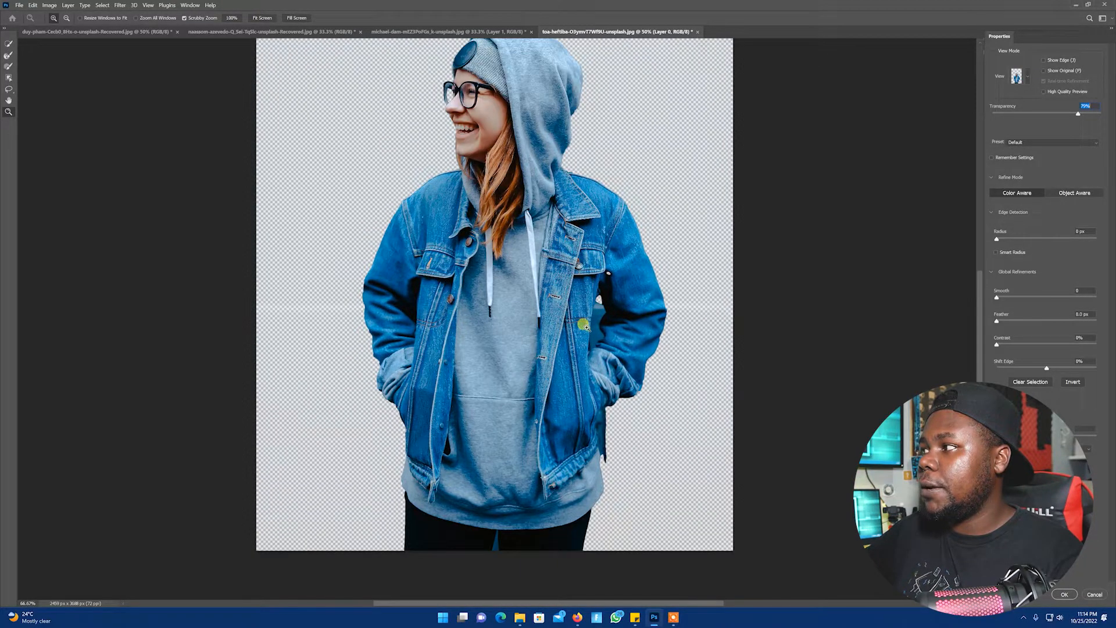
drag(997, 239, 1010, 239)
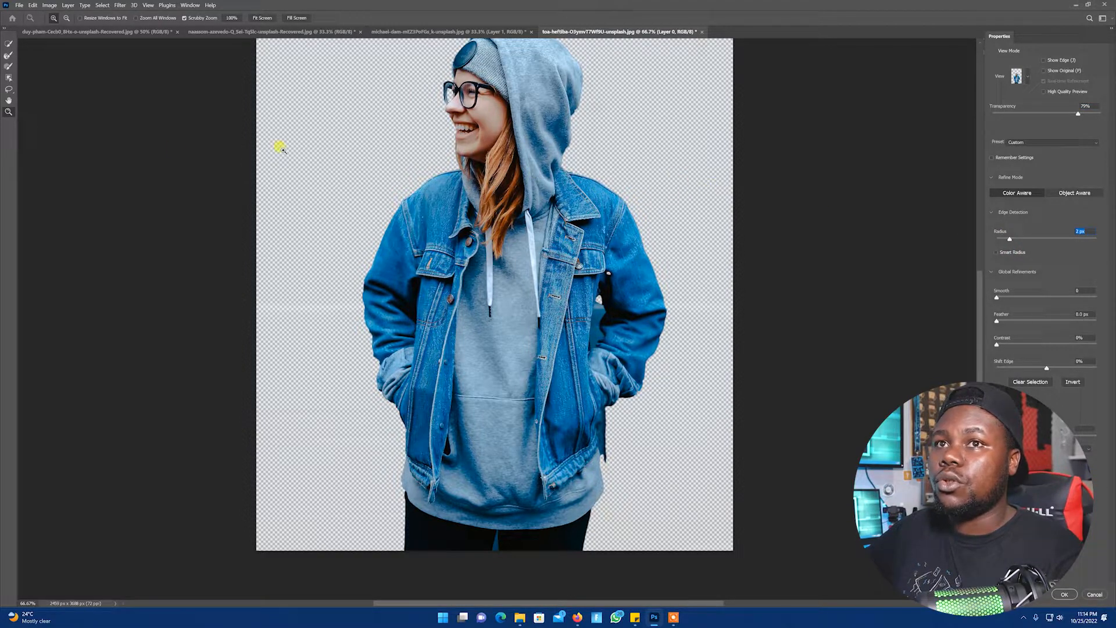
Pick the Refine Edge Brush, adjust the radius slider, and apply the Select and Mask result
click(9, 45)
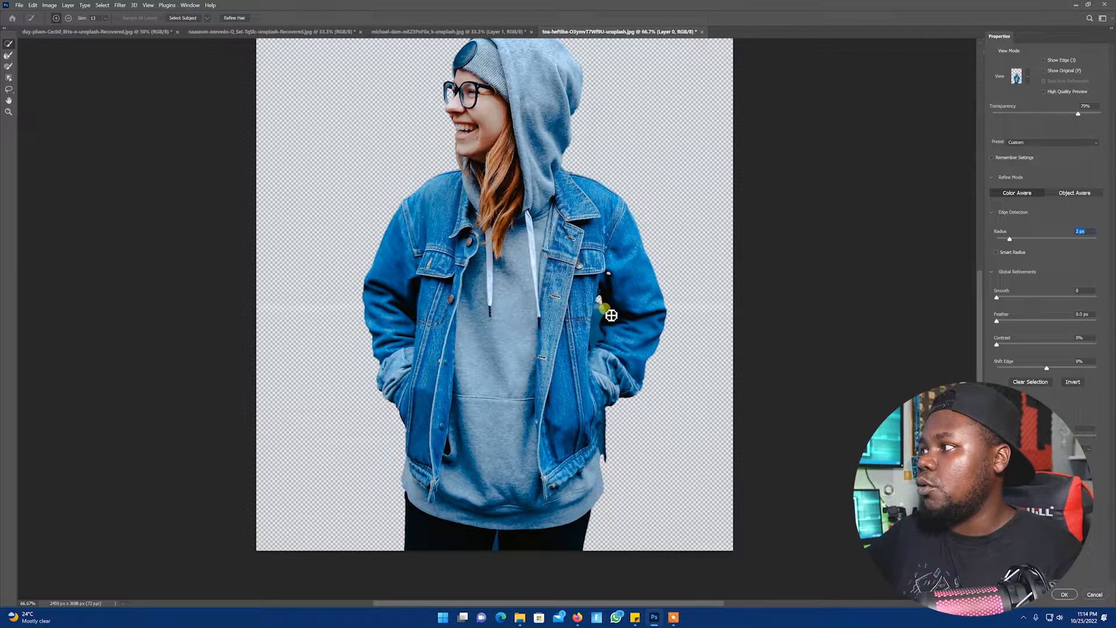
drag(1013, 239, 1063, 238)
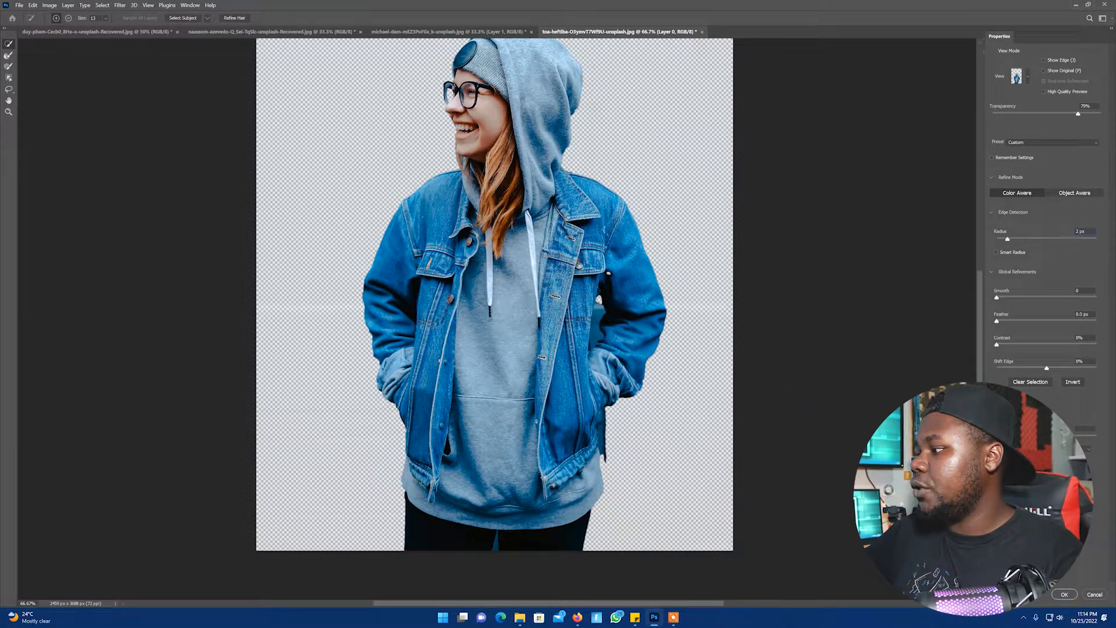
click(1055, 594)
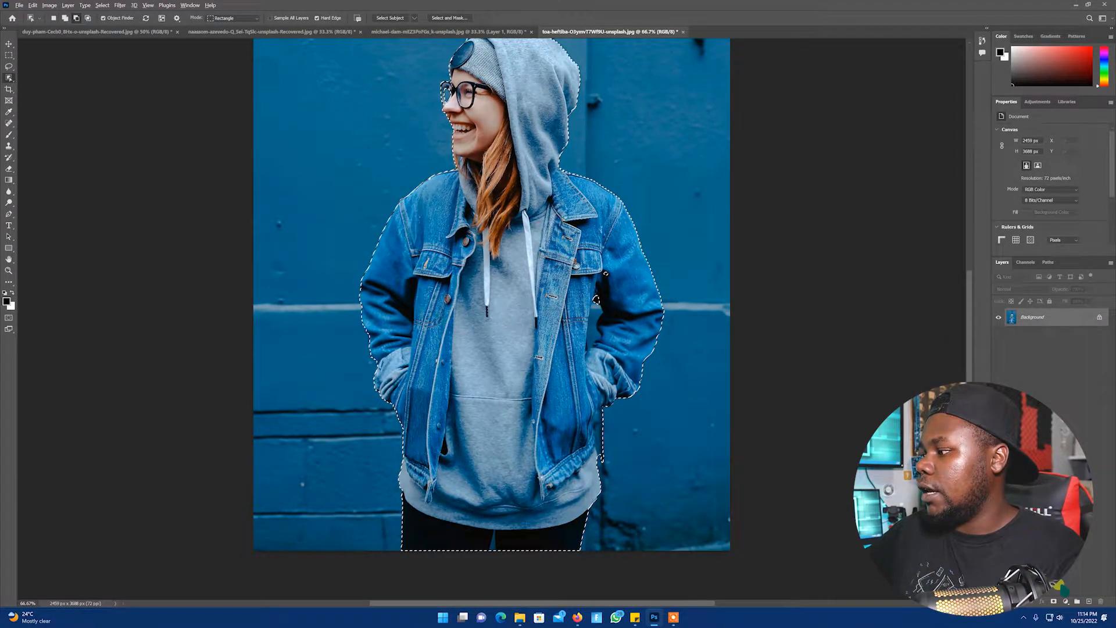
Copy the selected woman onto a new layer of her own
alt+click(1089, 601)
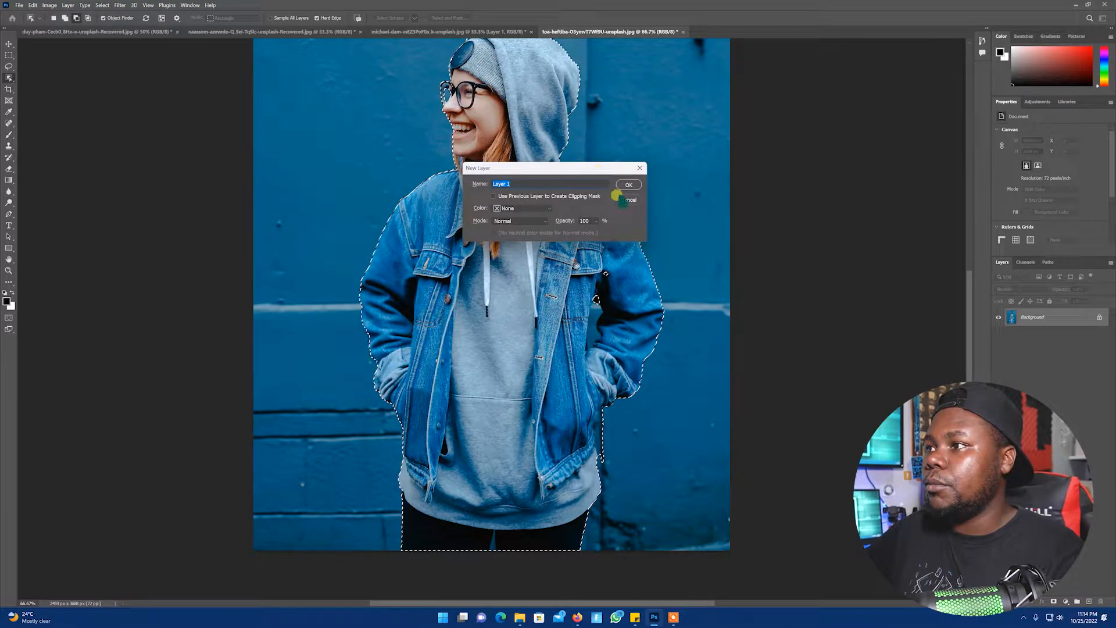
click(622, 200)
key(ctrl+j)
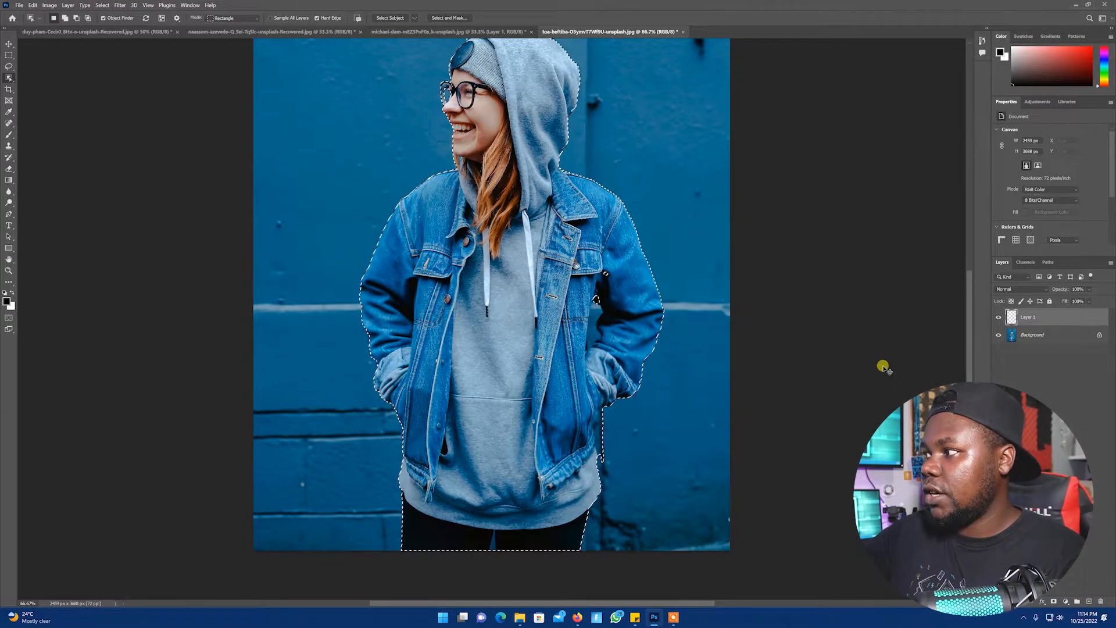
Hide the Background layer and zoom around the cutout to inspect its edges
click(998, 335)
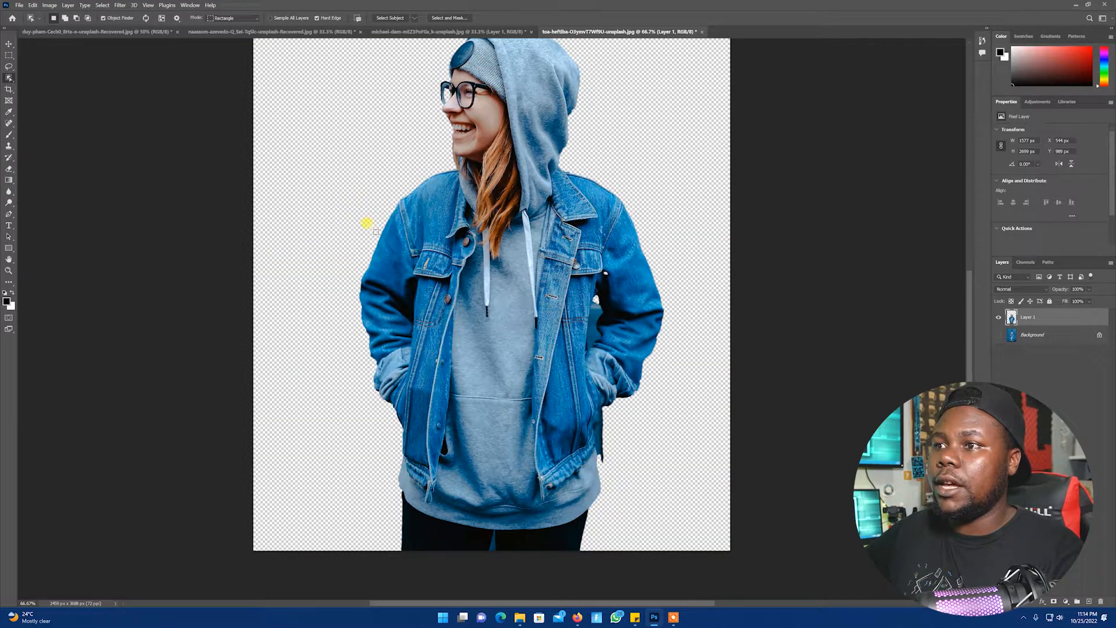
key(z)
alt+click(499, 265)
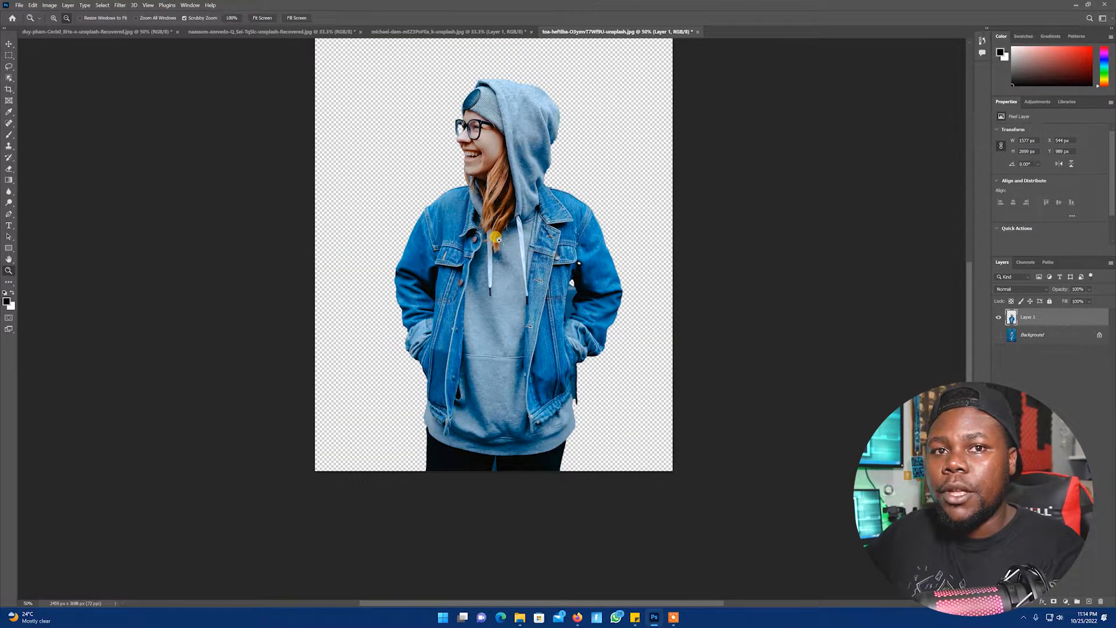
click(501, 266)
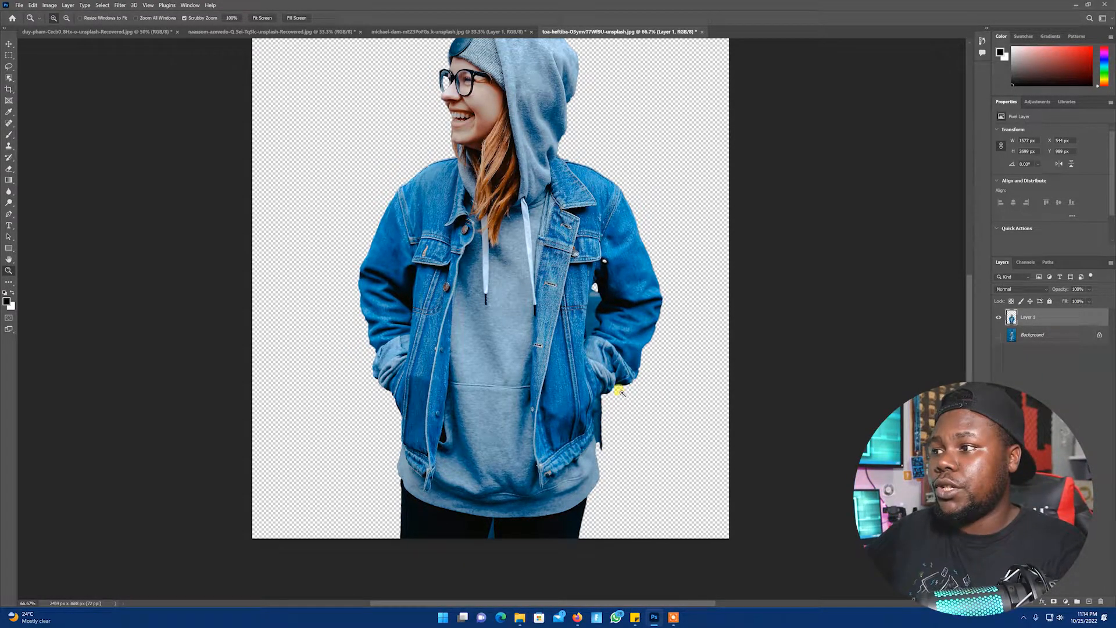
drag(603, 316, 598, 340)
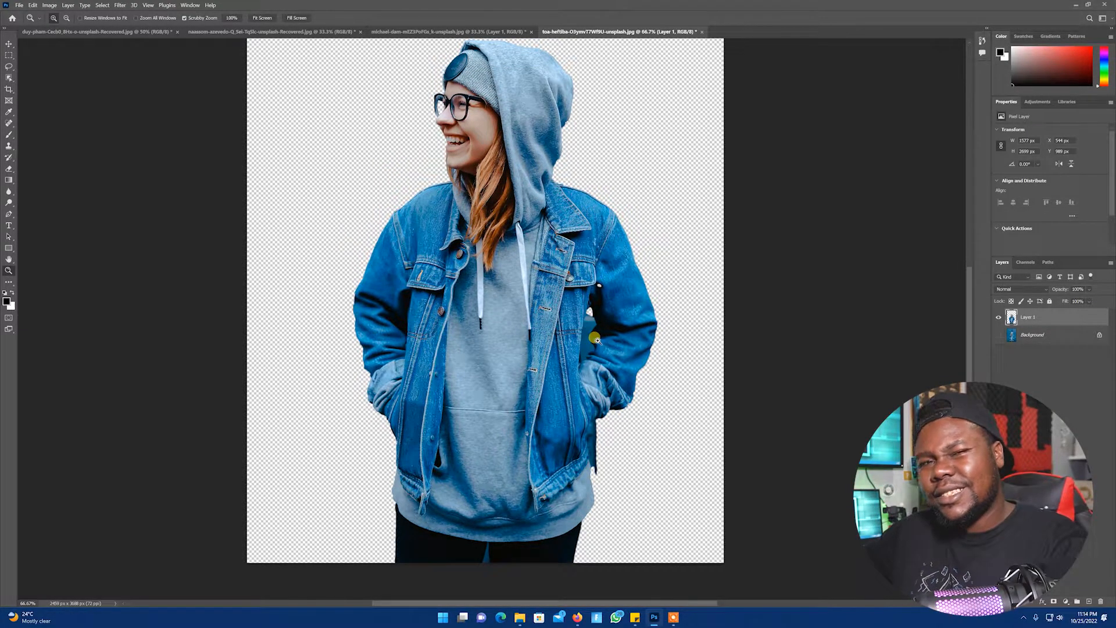
drag(579, 269, 499, 239)
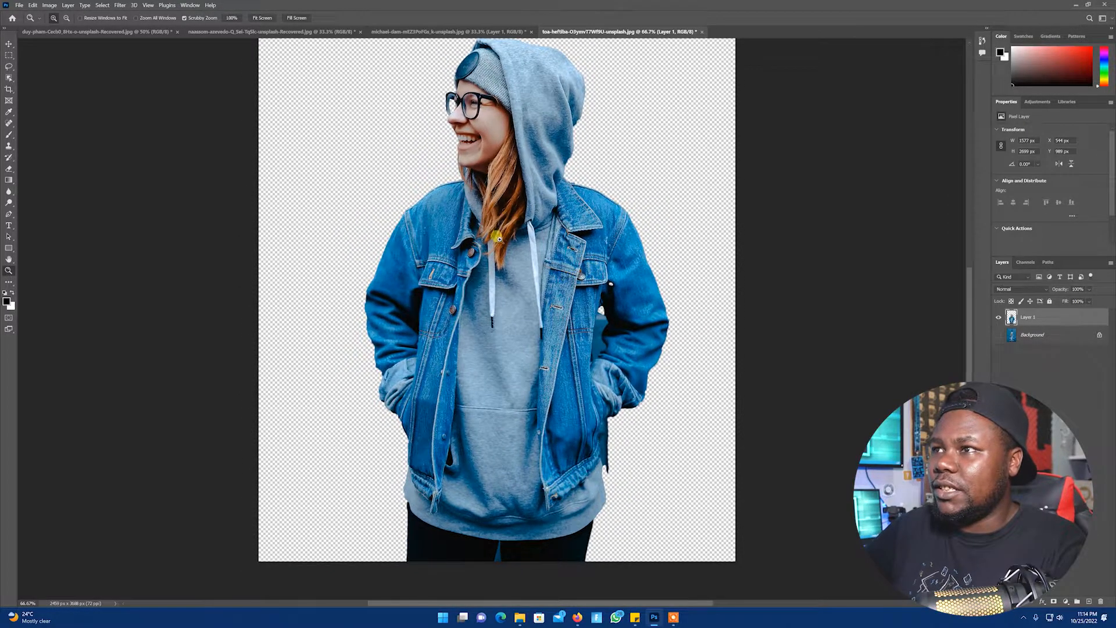
mouse_move(474, 274)
mouse_down()
mouse_move(467, 308)
mouse_move(468, 296)
mouse_up()
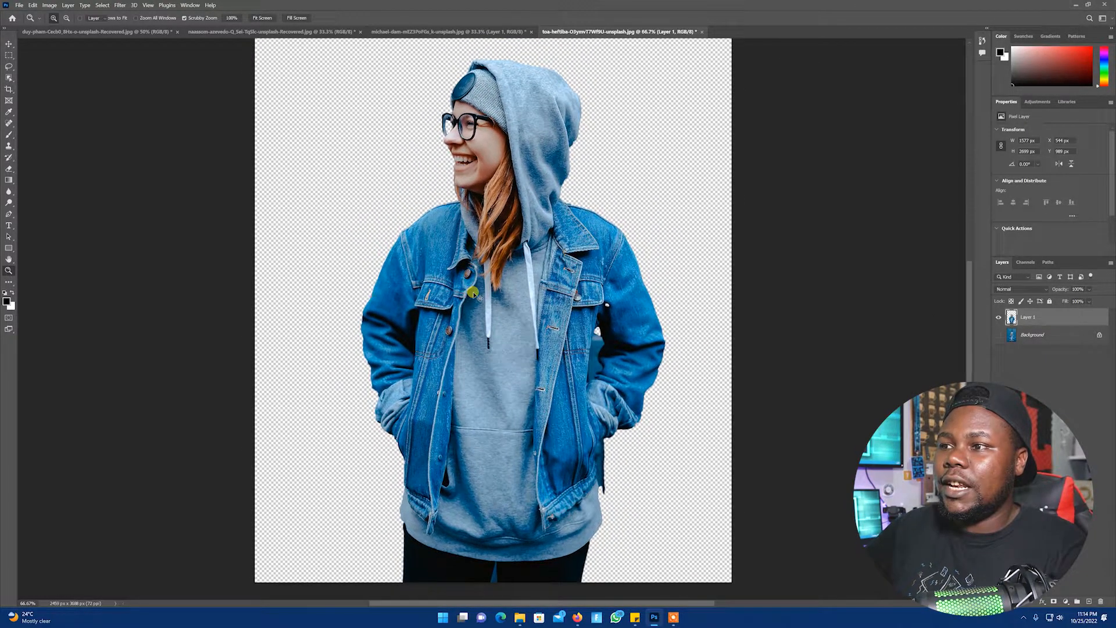
Snap the Photoshop window to different screen zones by moving its title bar, then restore it to full screen
scroll(496, 271, down, 1)
key(ctrl+f)
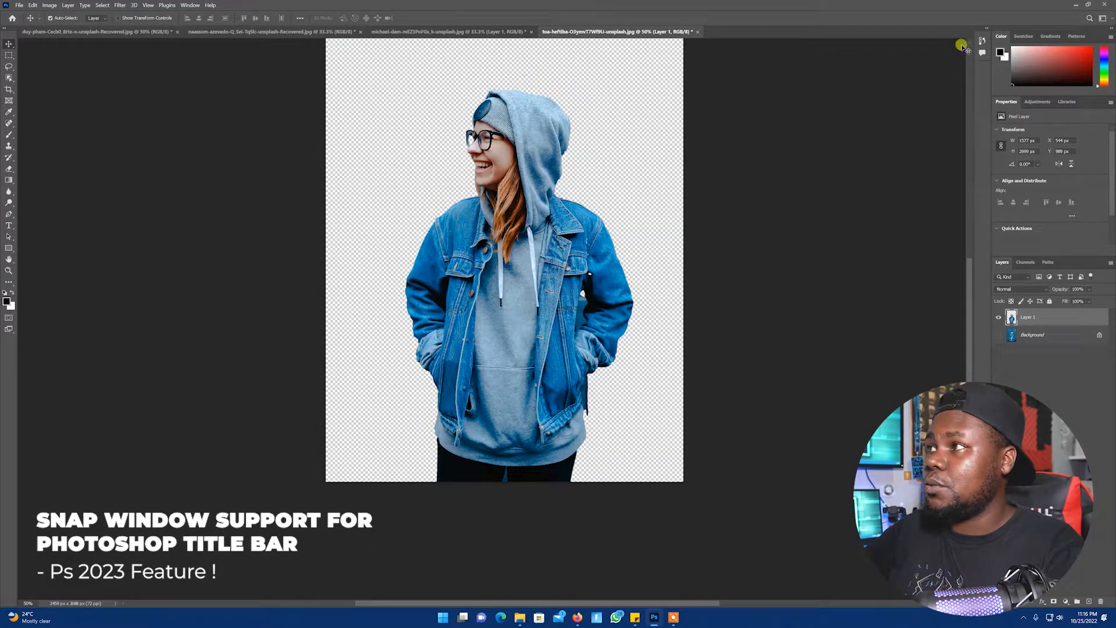
drag(747, 9, 477, 33)
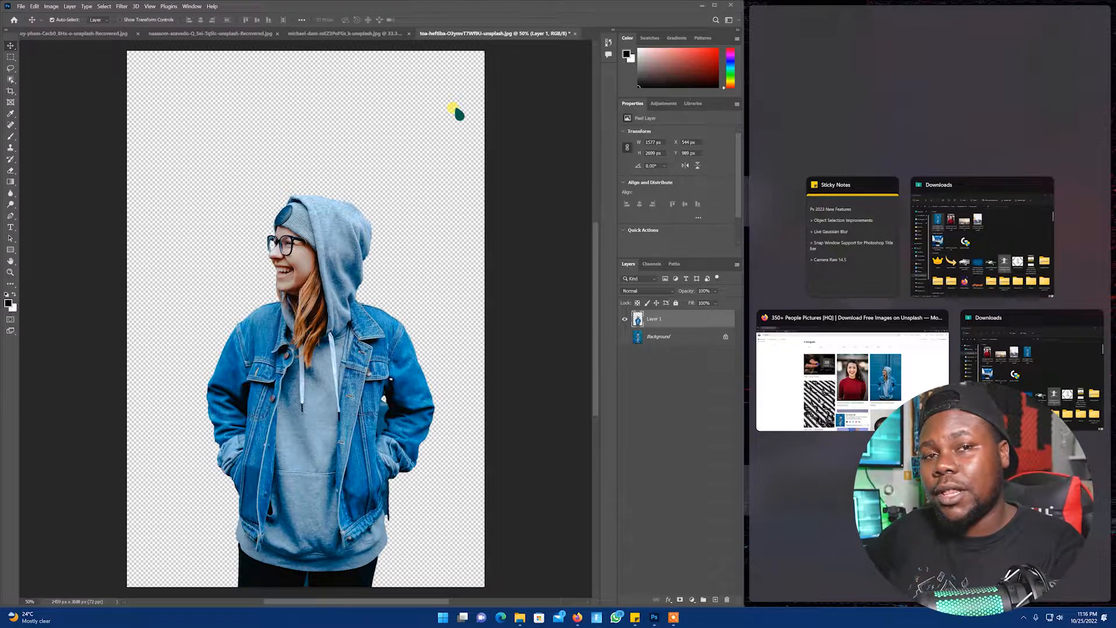
drag(449, 22, 640, 41)
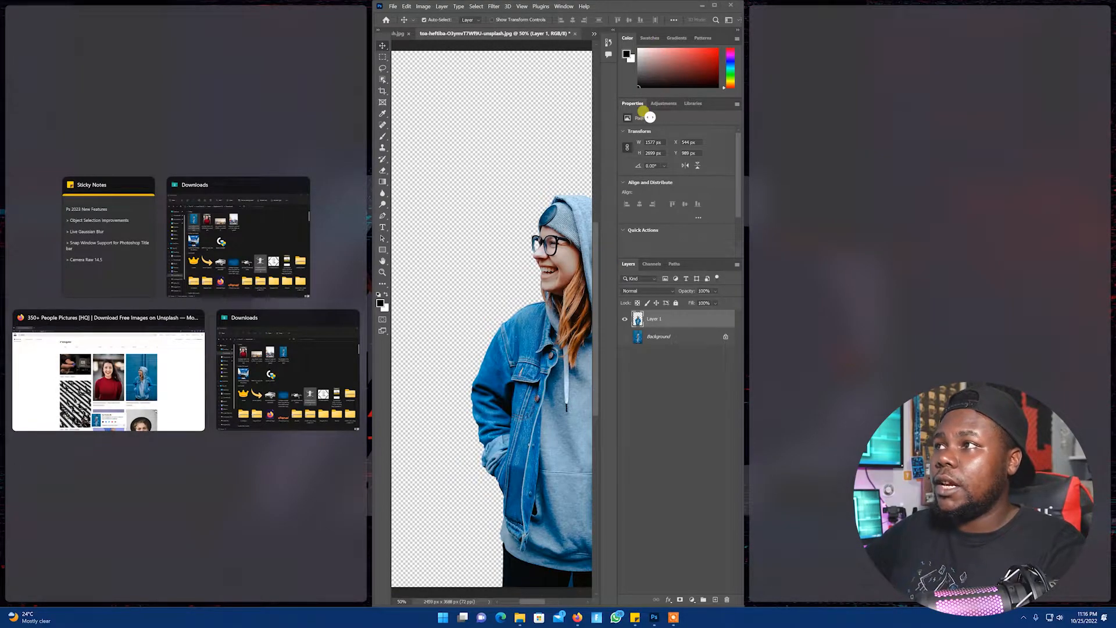
drag(677, 7, 762, 3)
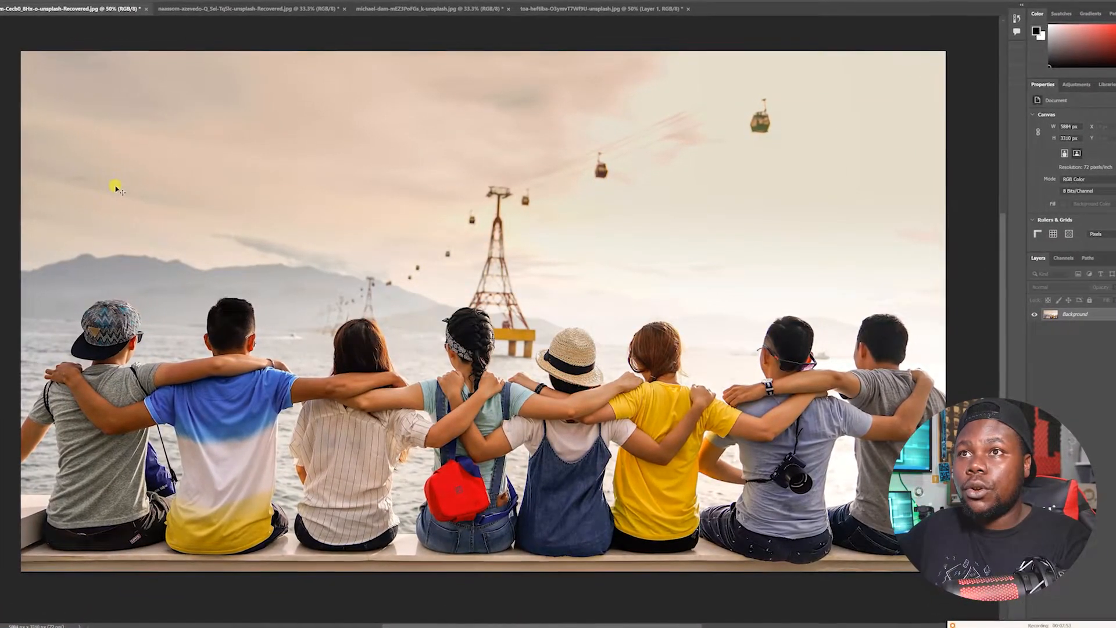
Open the Camera Raw Filter on the group photo
click(78, 0)
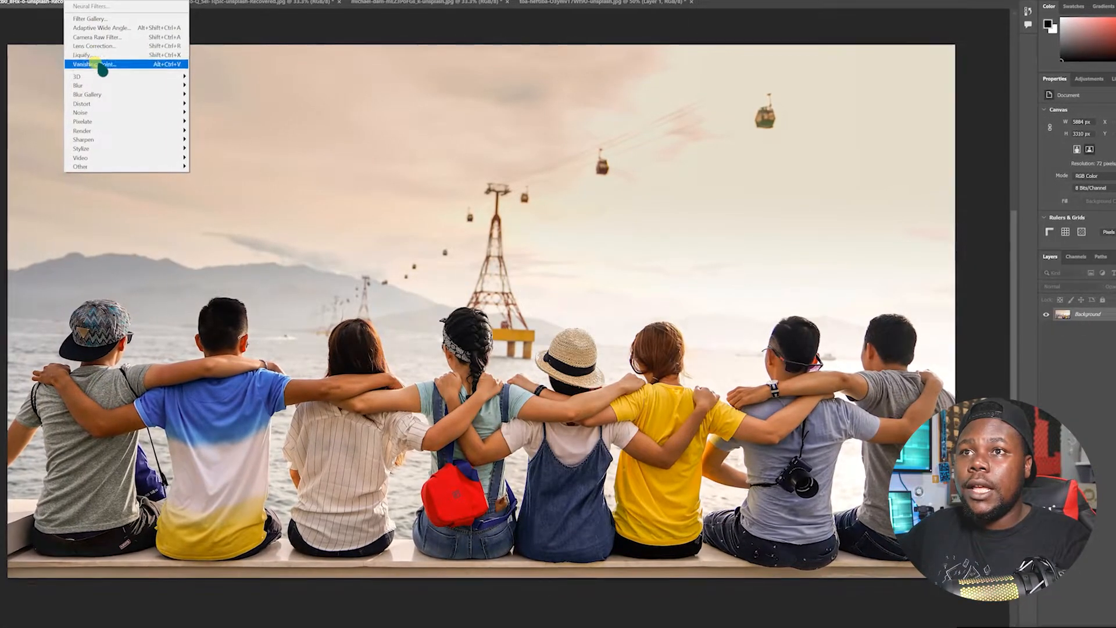
click(111, 36)
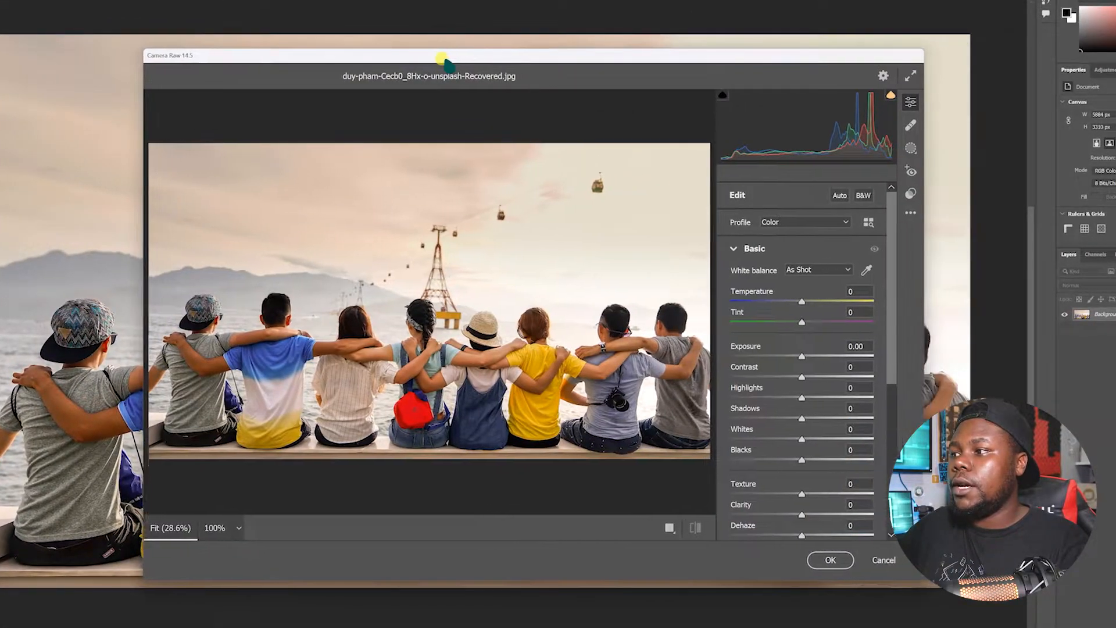
drag(442, 58, 431, 57)
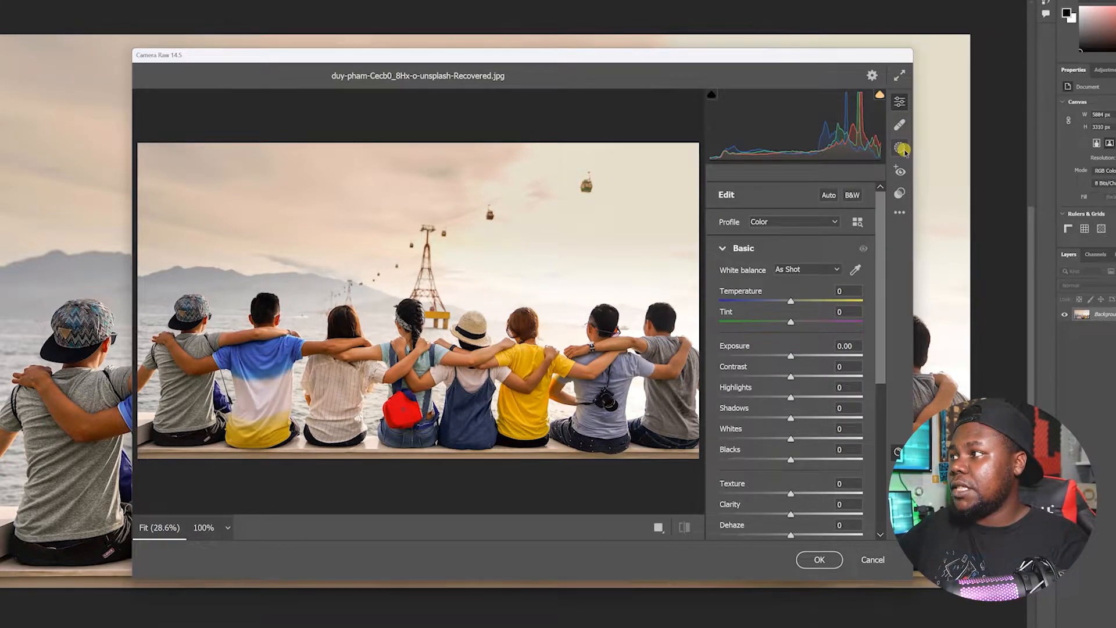
Open Masking, skip the intro tour, and create a Select Subject mask
click(902, 150)
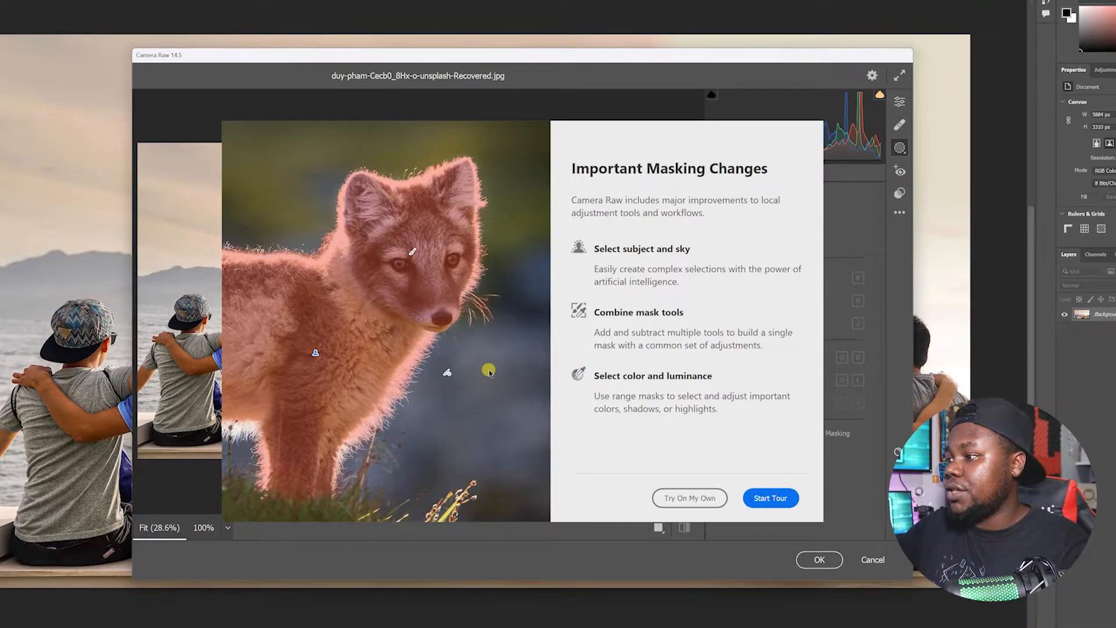
click(690, 498)
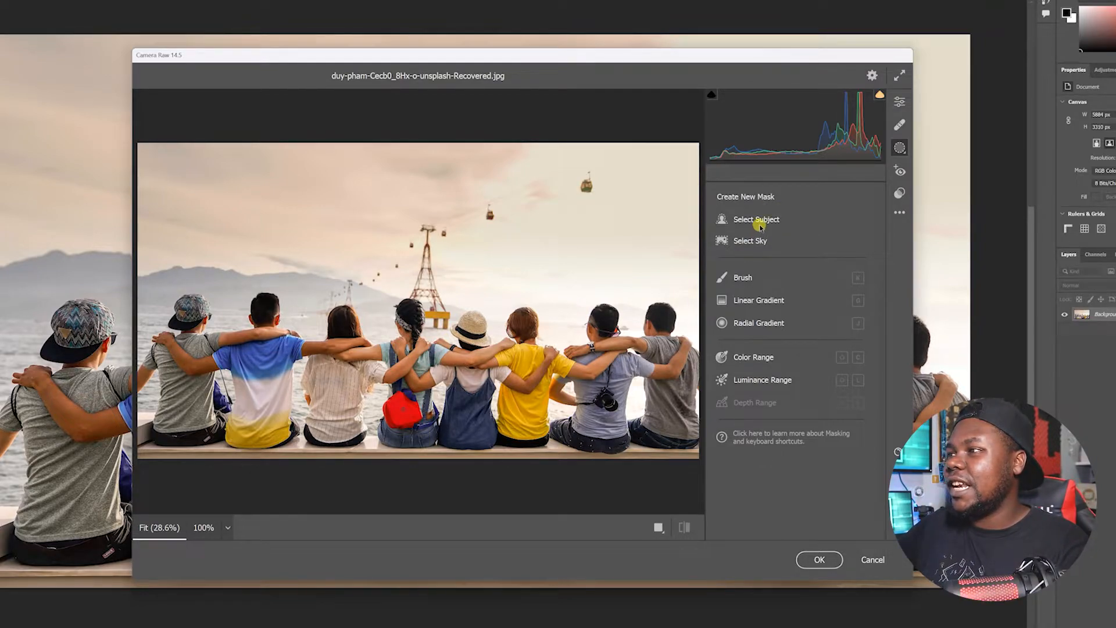
click(765, 221)
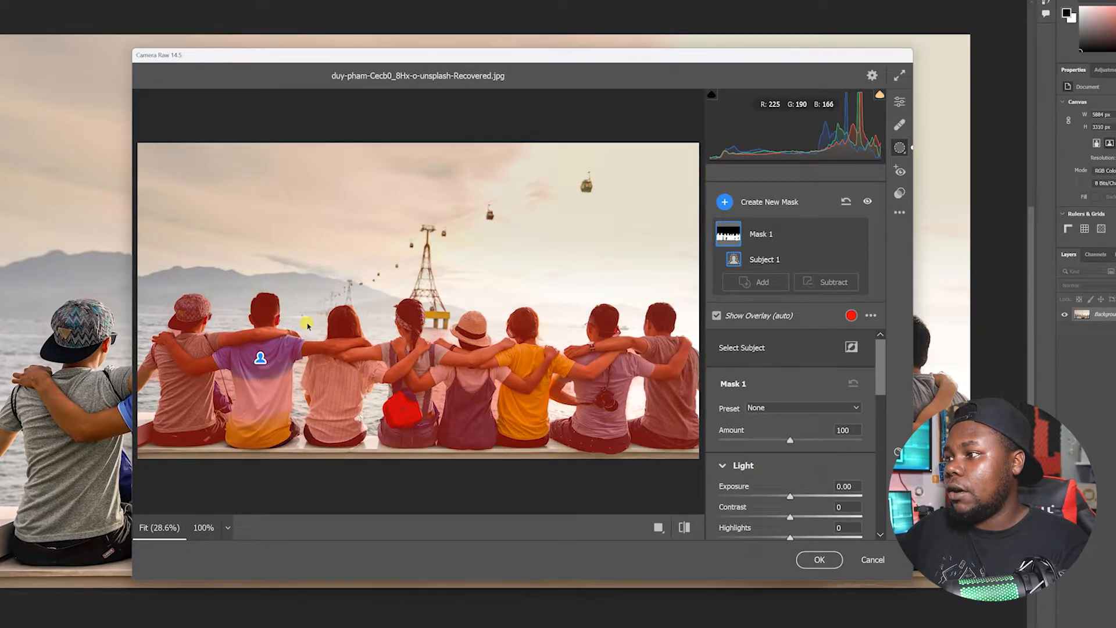
Set the subject mask's Temperature to +30 and Tint to +8
scroll(792, 456, down, 5)
mouse_move(790, 414)
mouse_down()
mouse_move(812, 414)
mouse_move(789, 413)
mouse_move(811, 414)
mouse_move(762, 436)
mouse_move(796, 433)
mouse_up()
drag(792, 480, 766, 480)
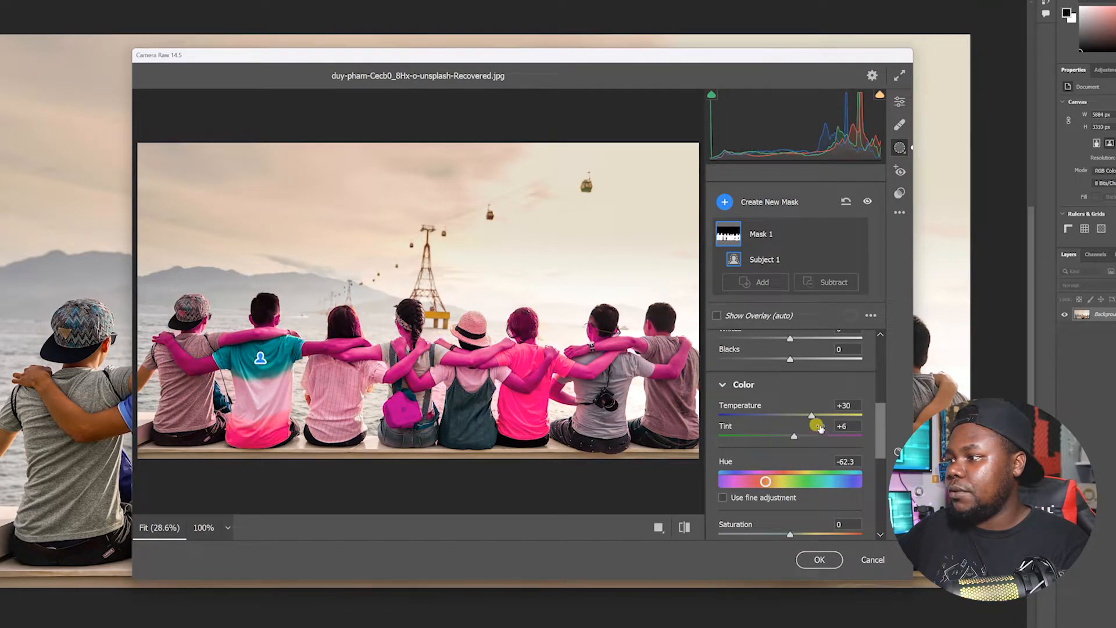
mouse_move(806, 439)
mouse_down()
mouse_move(737, 438)
mouse_move(794, 431)
mouse_up()
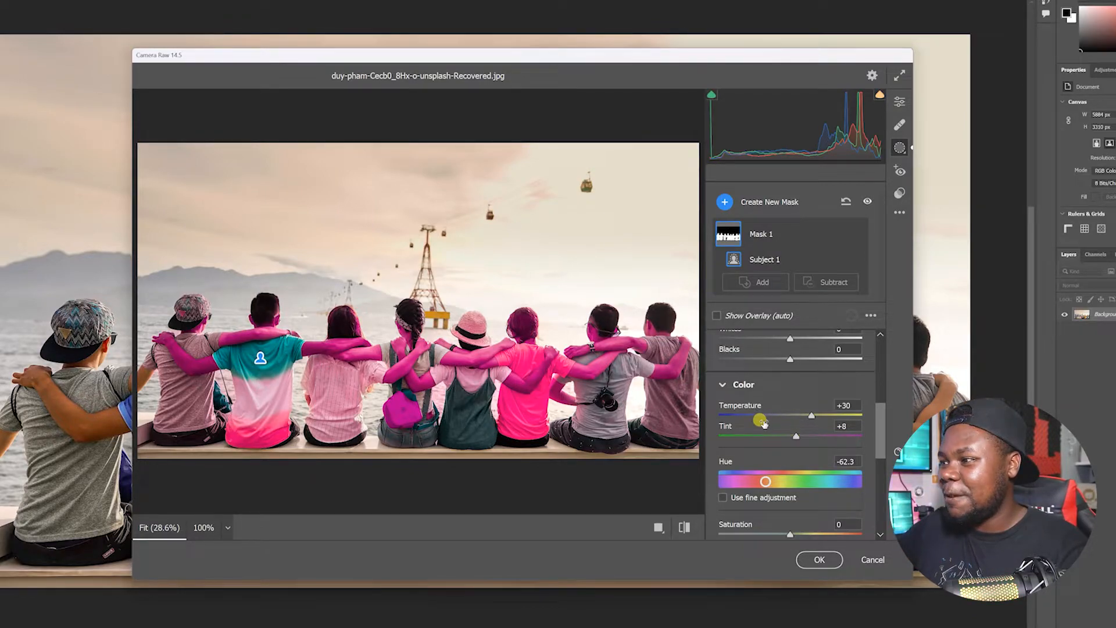
Set the subject mask's Saturation to -40
scroll(759, 418, down, 5)
drag(789, 435, 804, 457)
scroll(780, 415, up, 4)
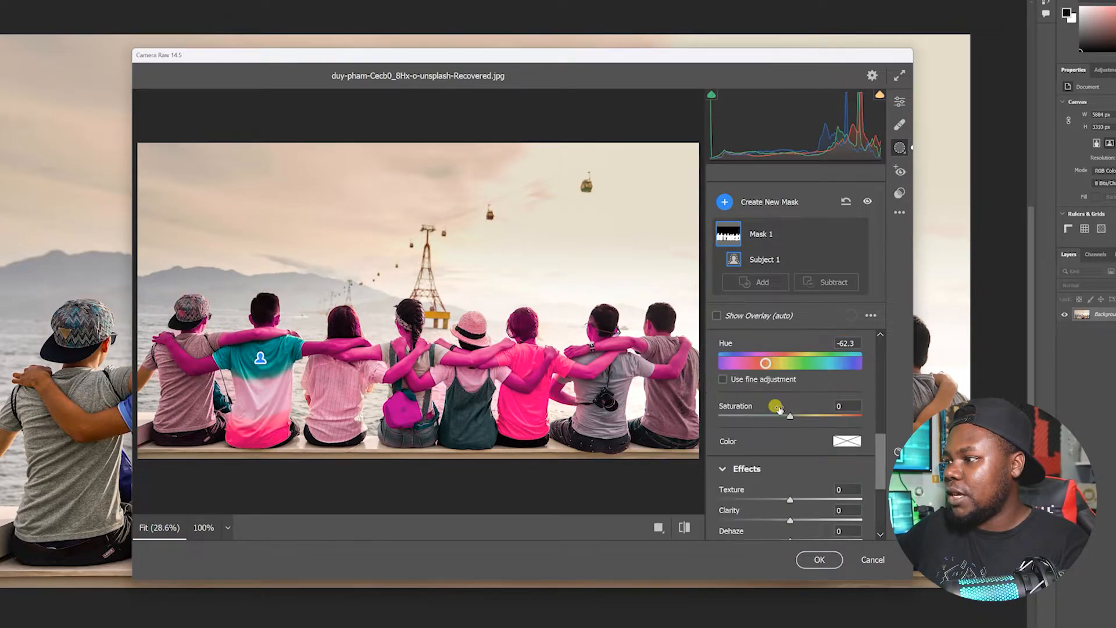
drag(785, 415, 761, 416)
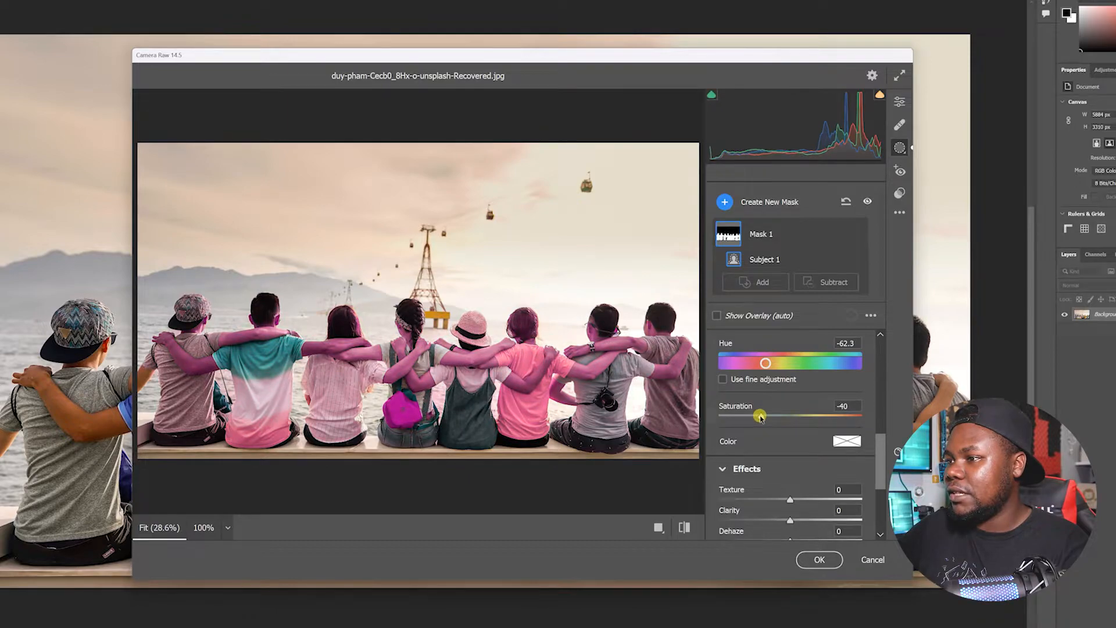
Turn on fine hue adjustment and set the subject mask's Hue to -33.4 and Tint to -13
scroll(803, 403, up, 2)
drag(766, 472, 785, 472)
click(779, 486)
drag(795, 425, 786, 426)
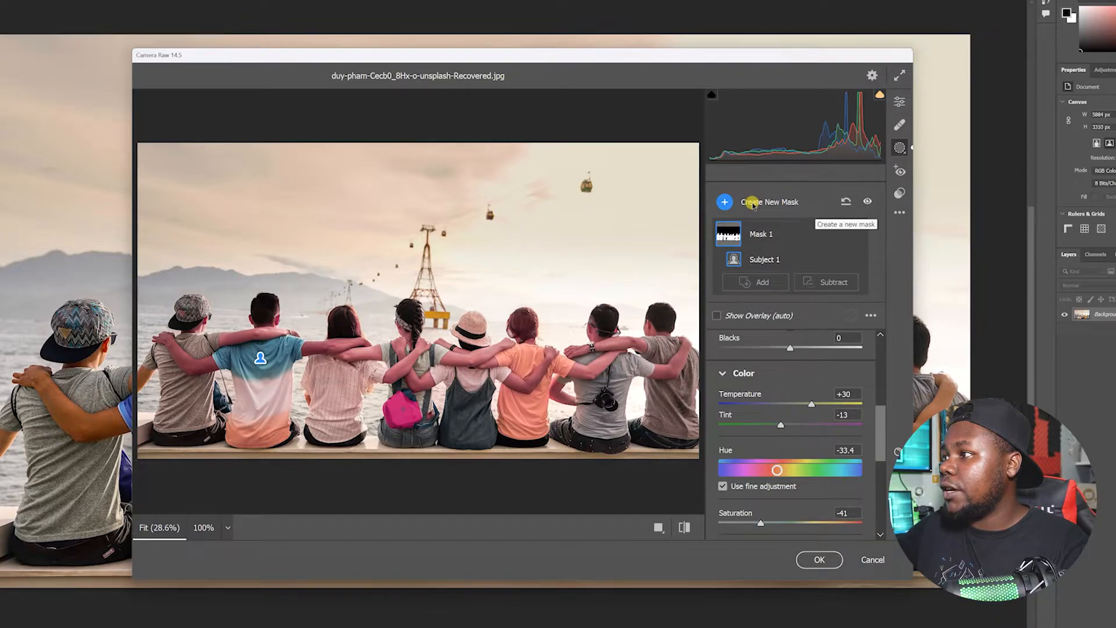
Add a Select Sky mask and set its Hue to +10.4, Temperature to +41 and Tint to +29
click(900, 150)
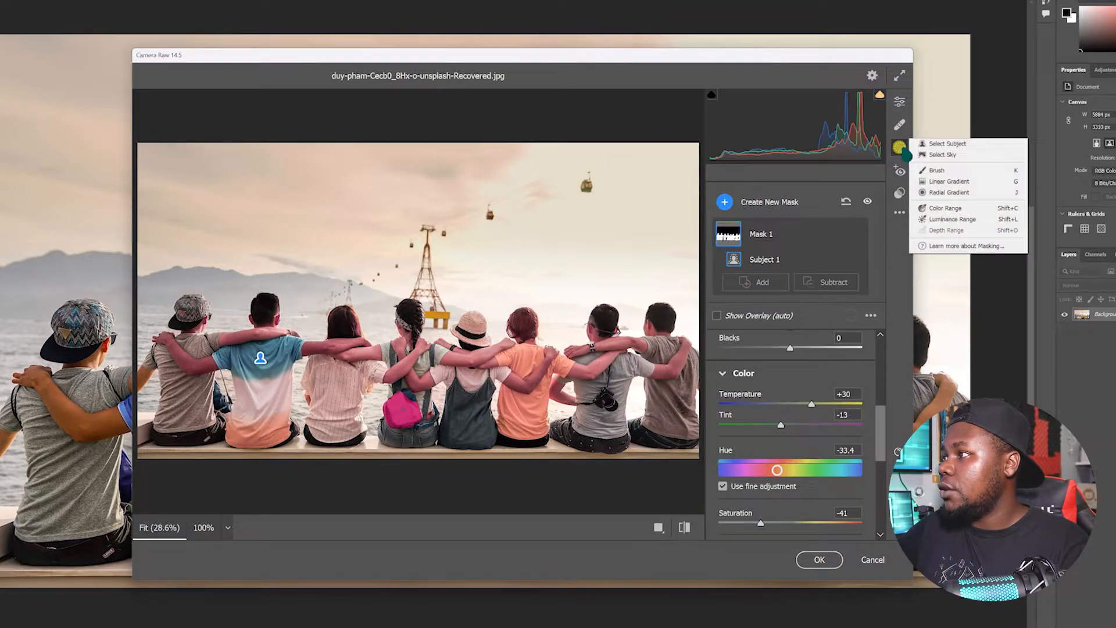
click(937, 155)
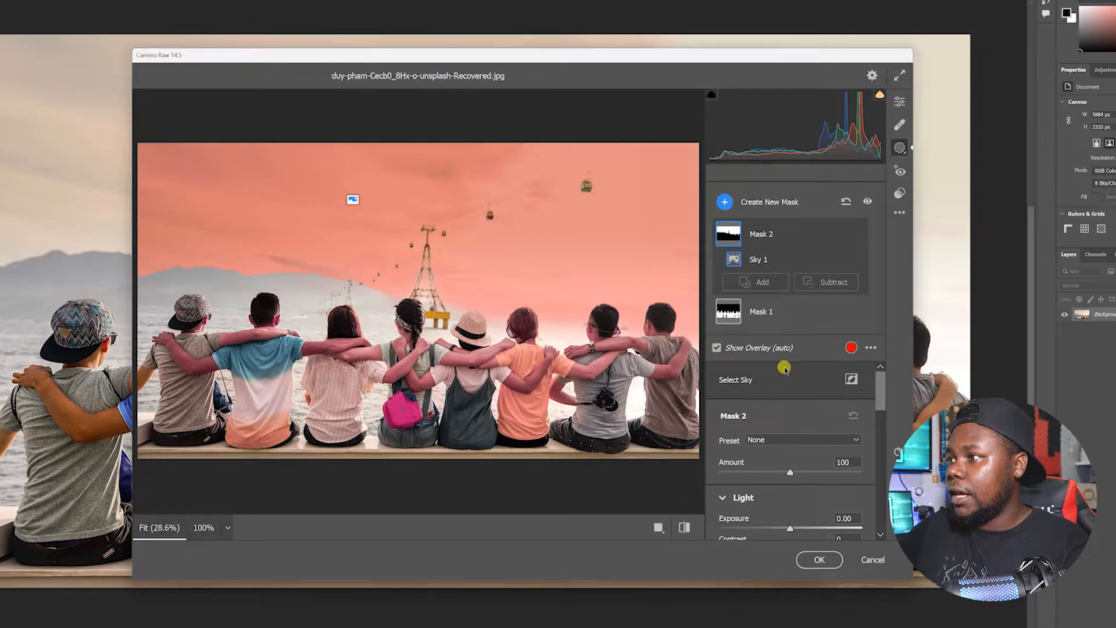
scroll(779, 407, down, 5)
drag(790, 512, 837, 509)
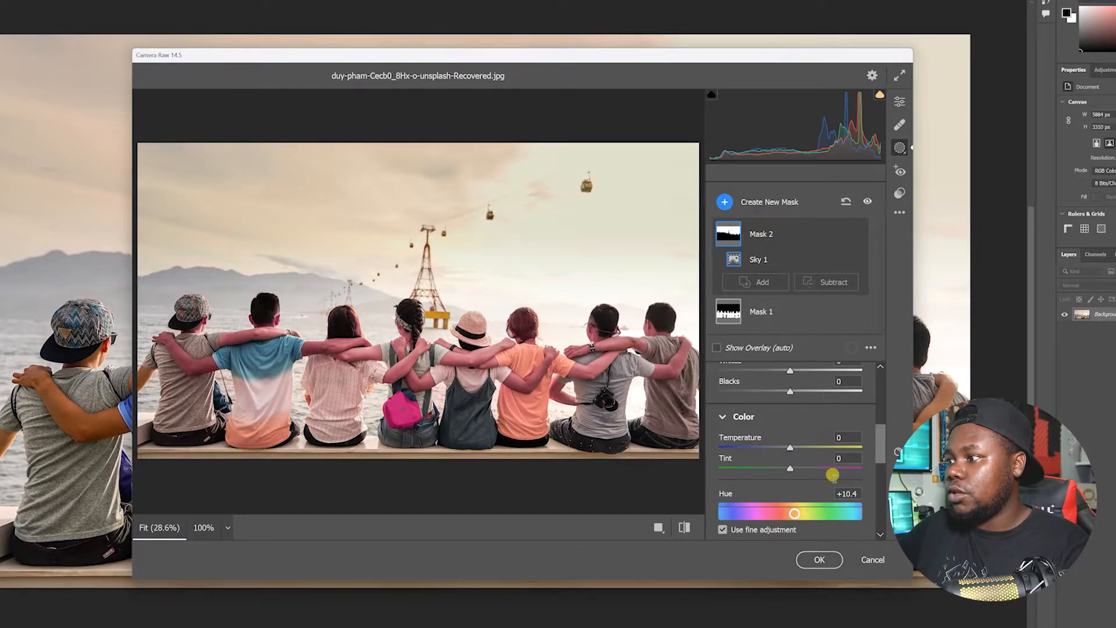
drag(790, 449, 808, 471)
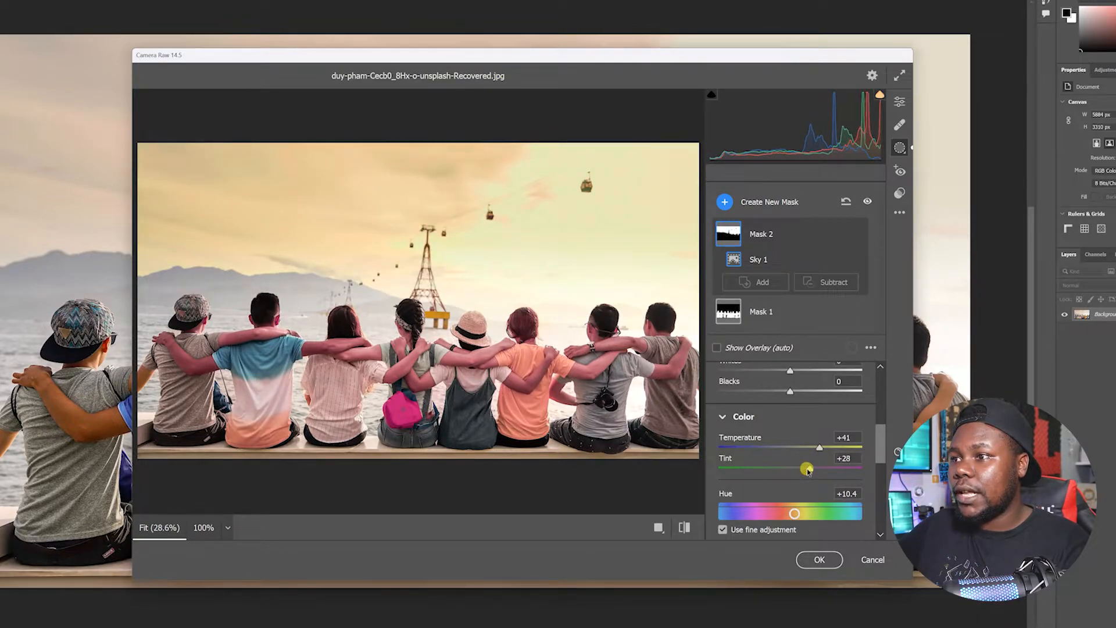
Switch the preview to the side-by-side Before/After view
click(684, 527)
click(685, 528)
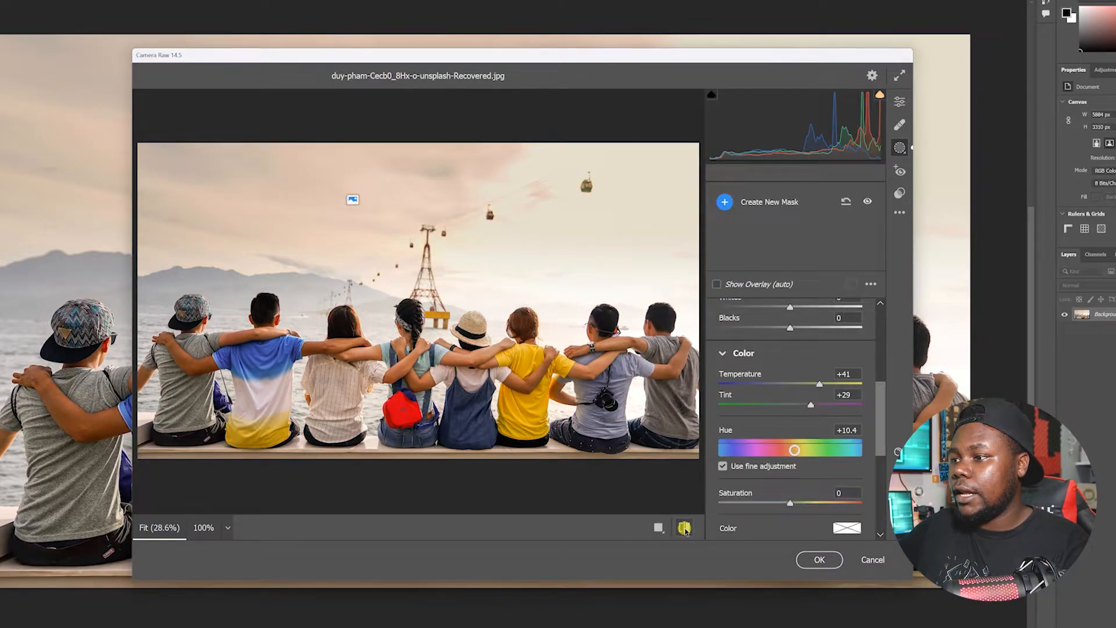
click(658, 527)
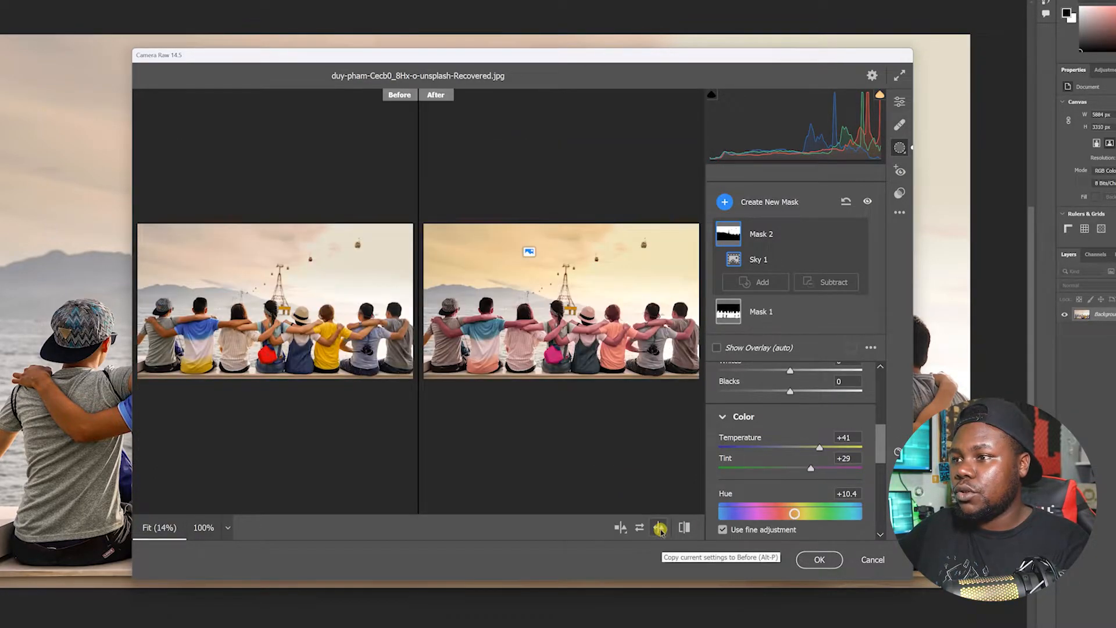
Zoom into the cable cars to compare the before and after versions
click(301, 262)
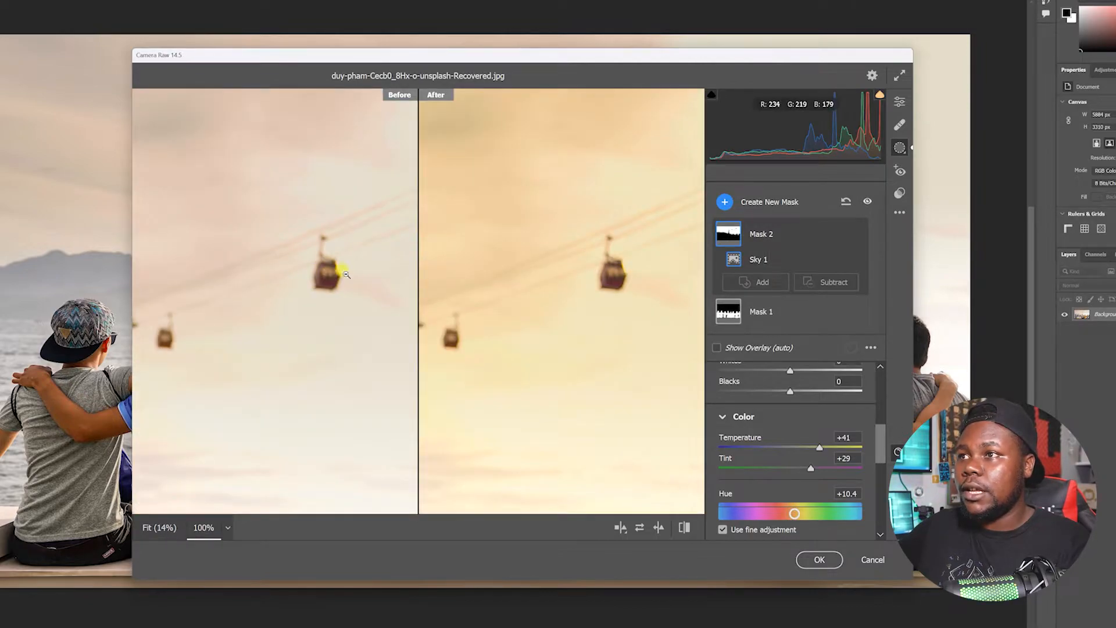
key(alt)
click(480, 284)
click(481, 285)
click(480, 284)
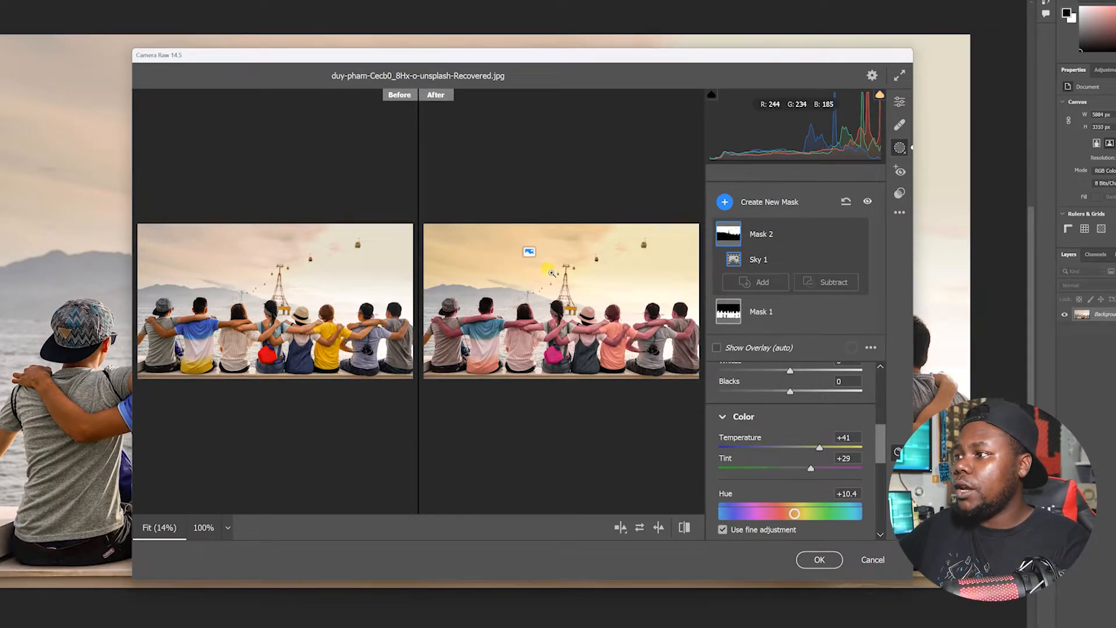
Select the subject mask and lower its Temperature to +14
double_click(729, 313)
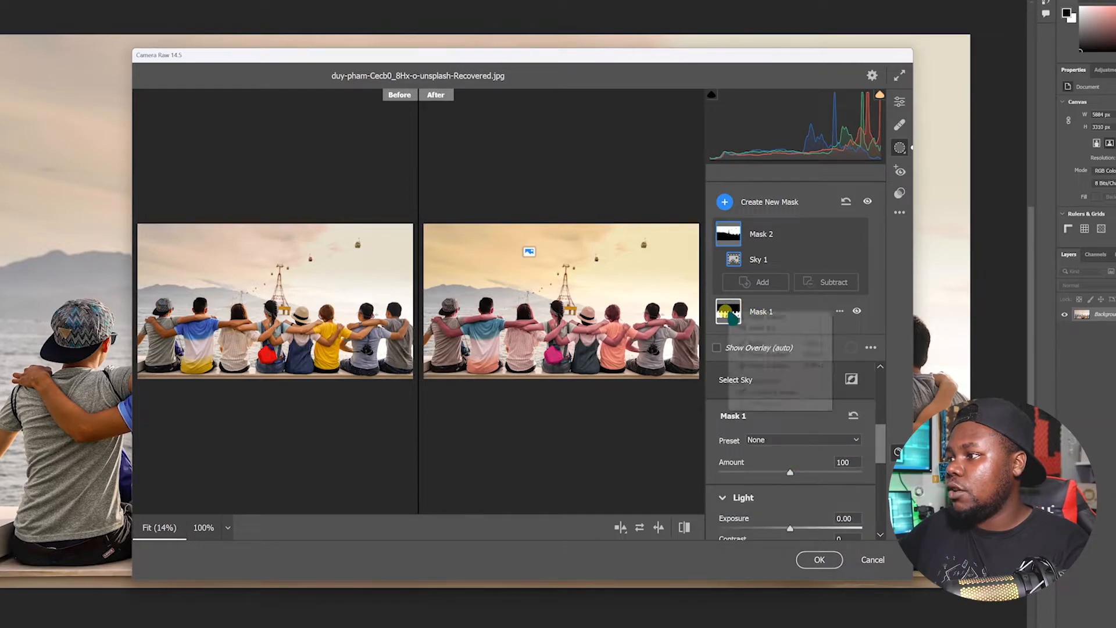
click(874, 326)
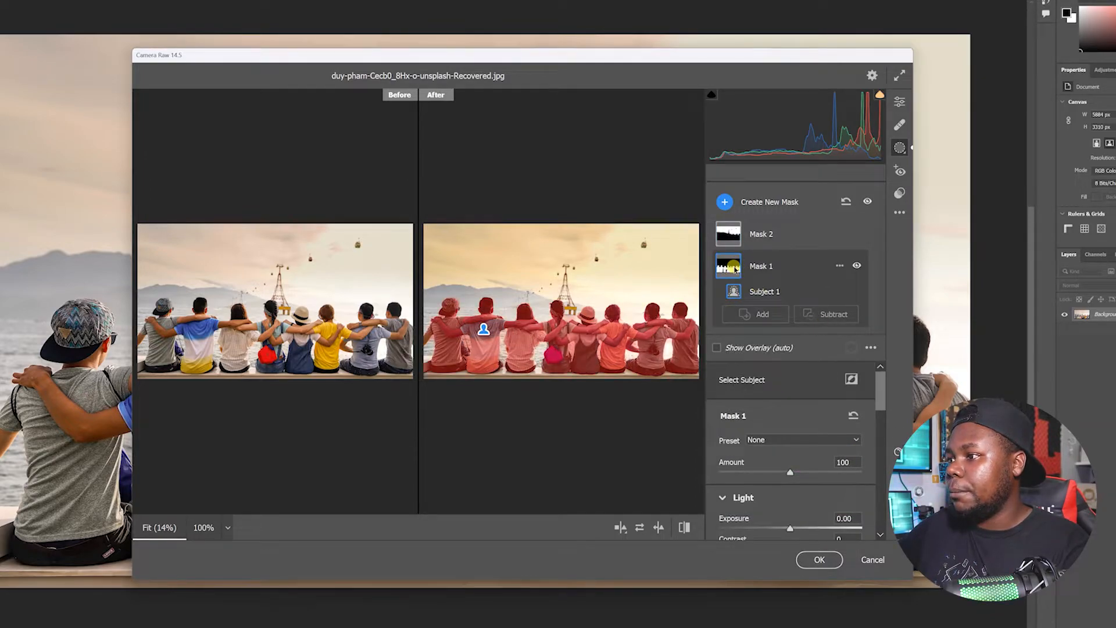
scroll(771, 457, down, 5)
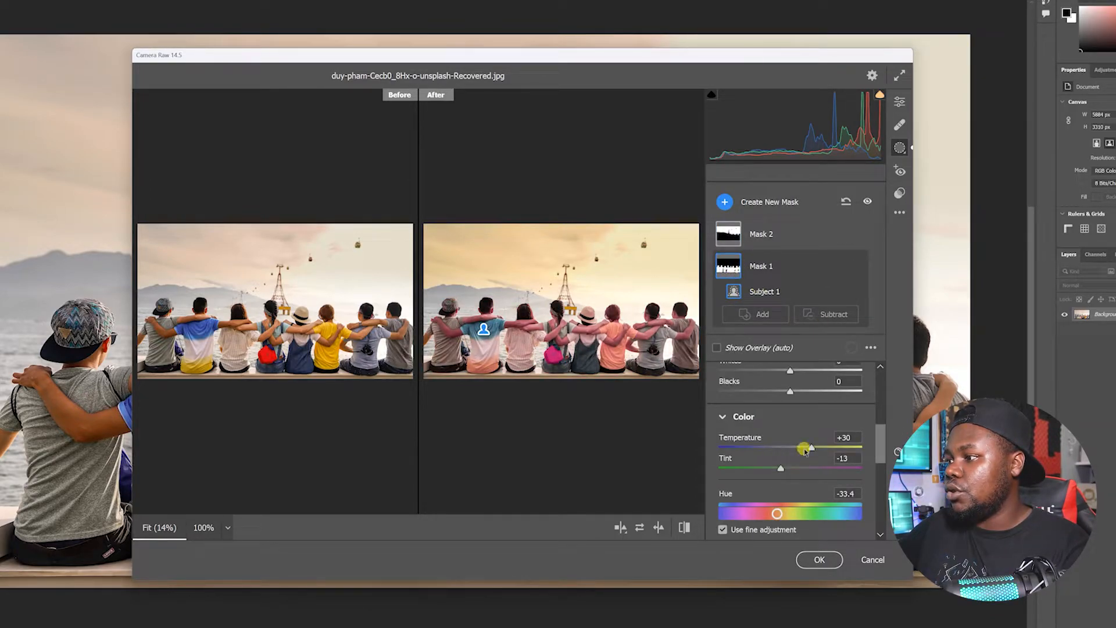
drag(807, 446, 800, 447)
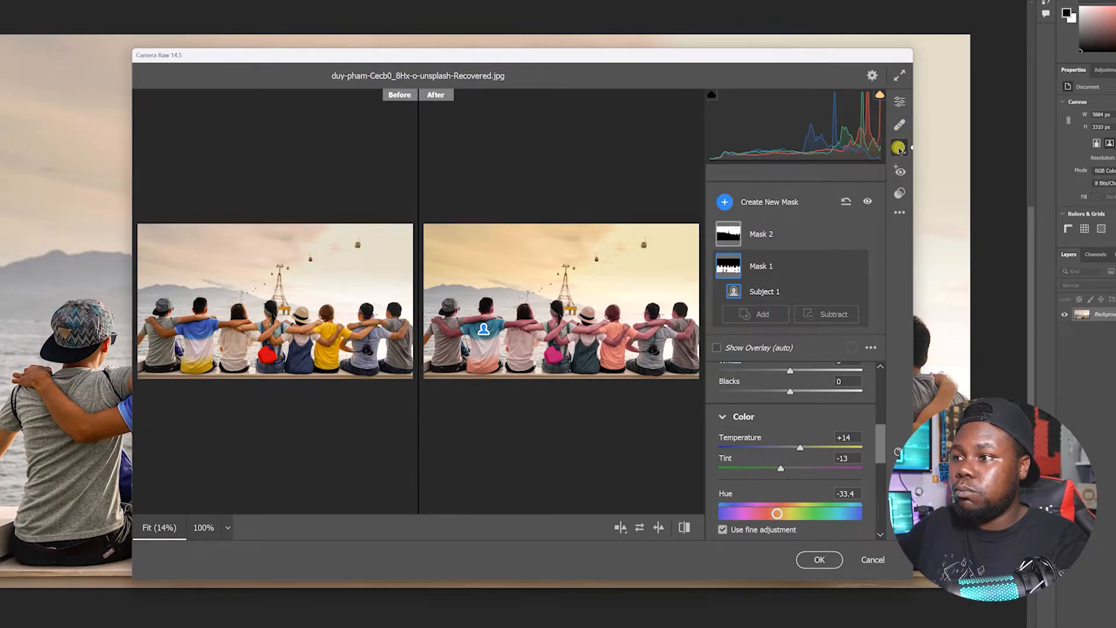
Apply the Portraits: Medium Skin preset PM01
click(900, 193)
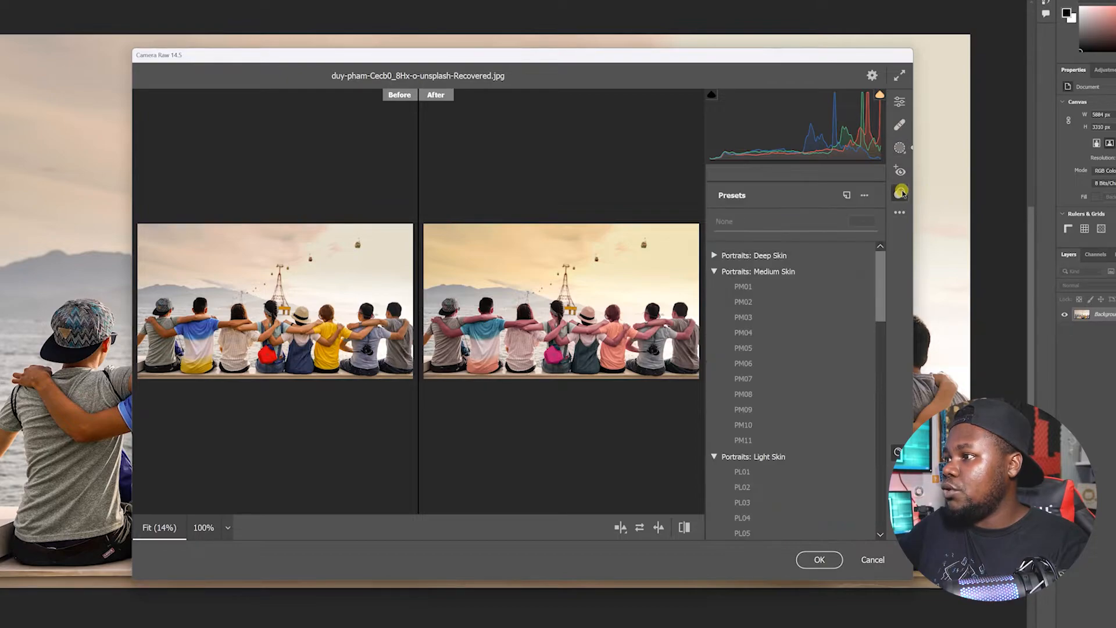
click(770, 291)
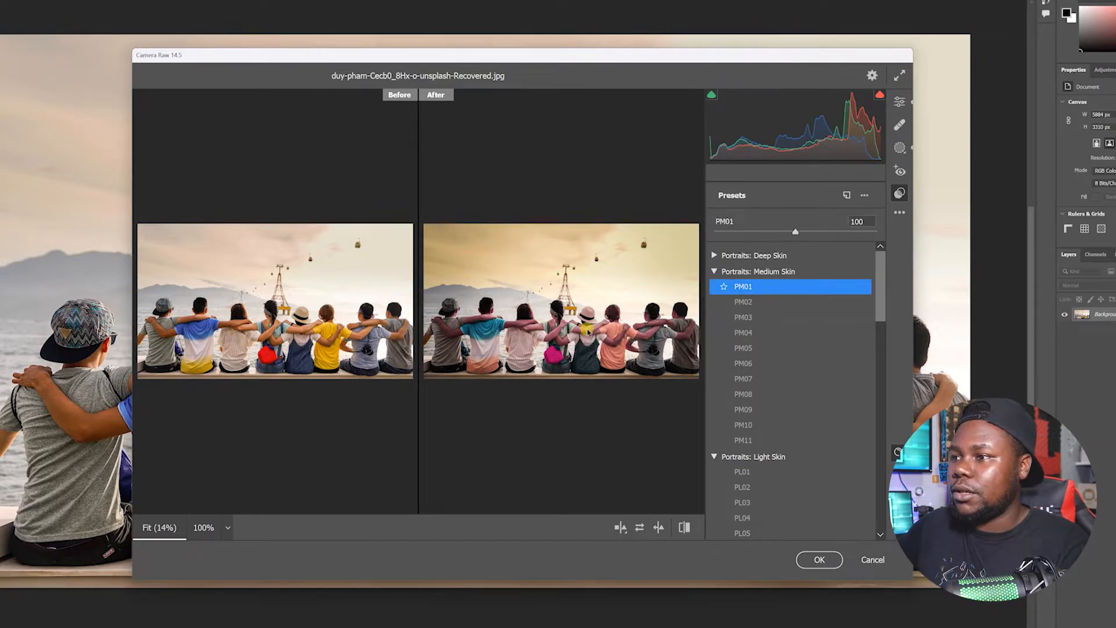
click(567, 311)
click(566, 311)
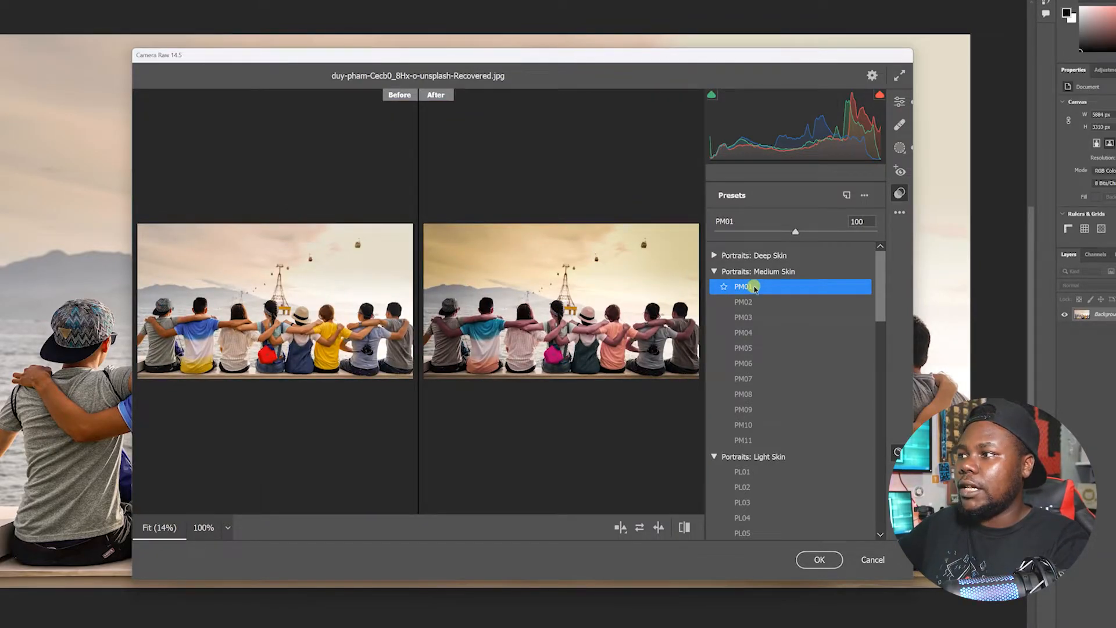
Set the PM01 preset amount to 90
drag(794, 231, 708, 239)
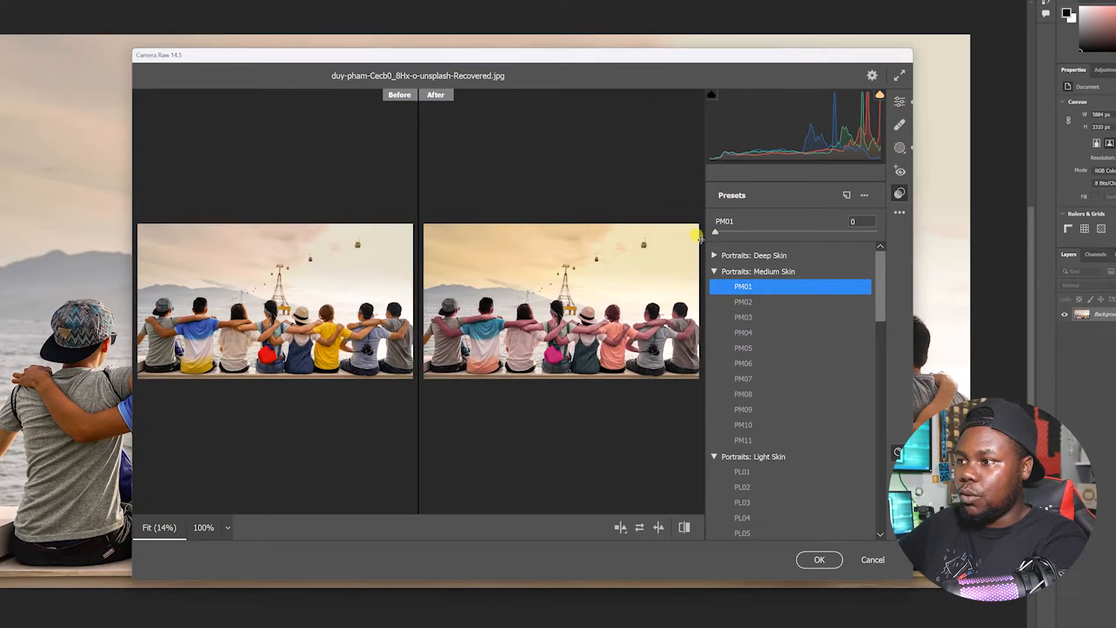
click(577, 279)
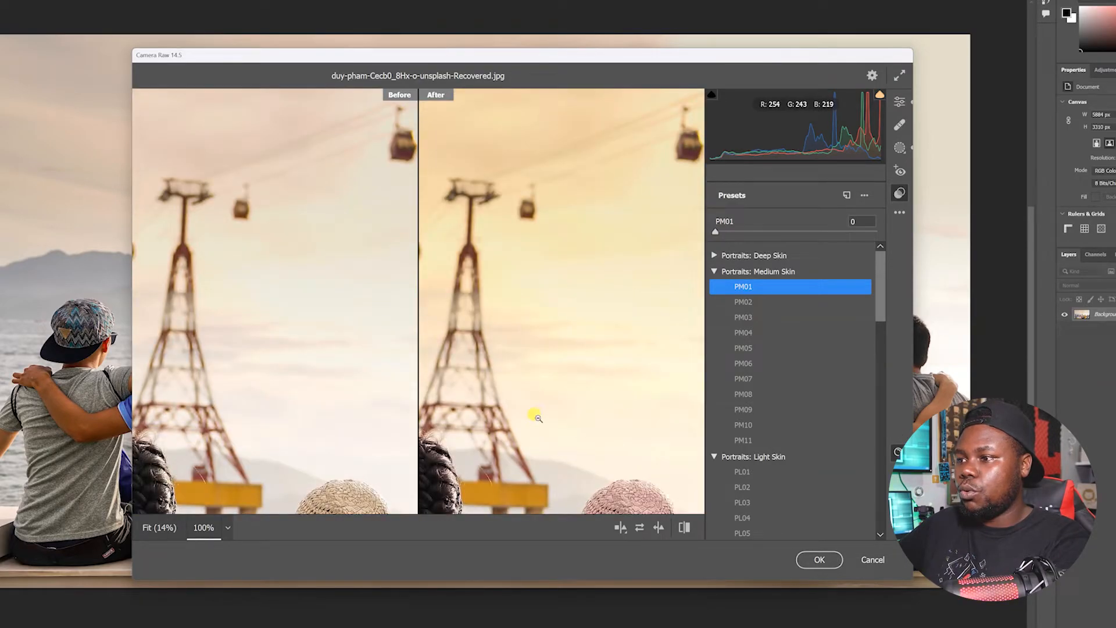
scroll(540, 415, down, 5)
scroll(544, 410, up, 2)
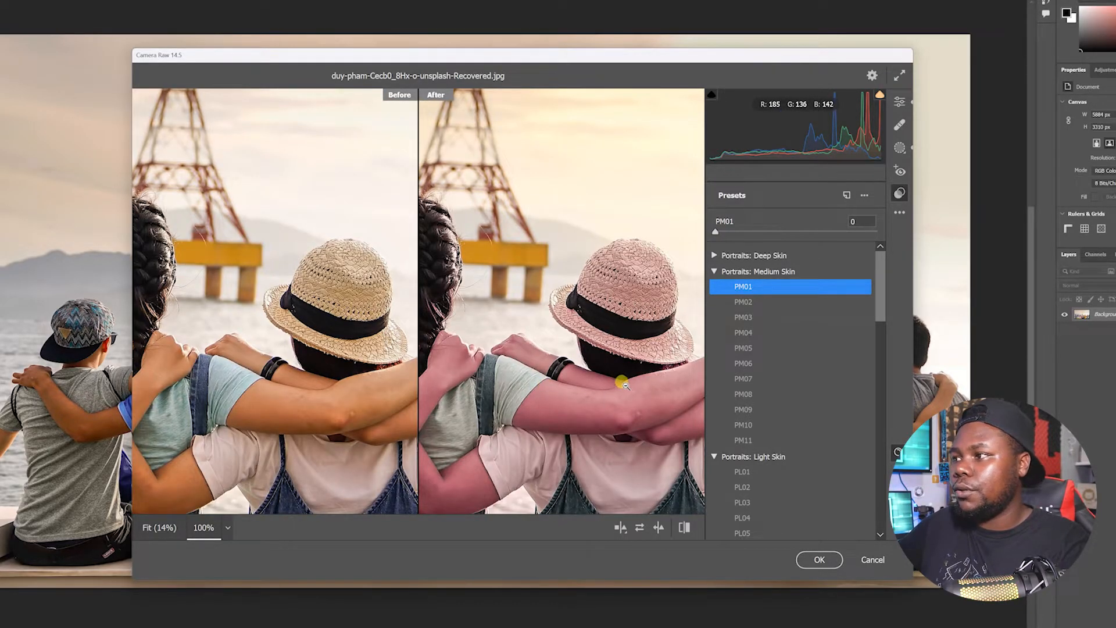
drag(732, 231, 788, 231)
key(ctrl+0)
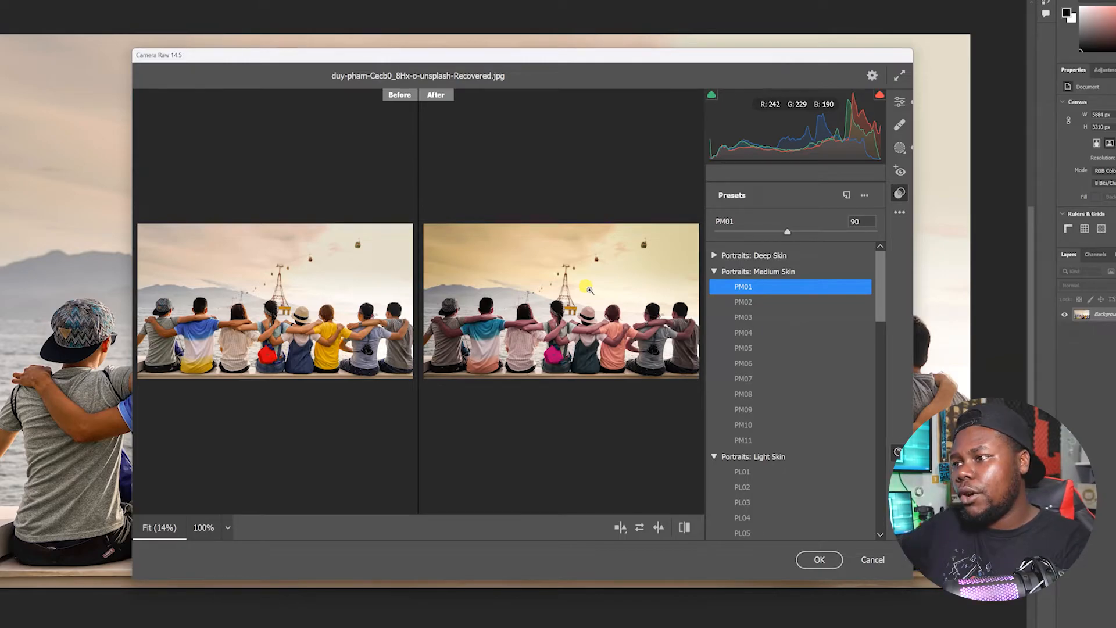
Compare the before and after image in a split-screen preview
click(536, 287)
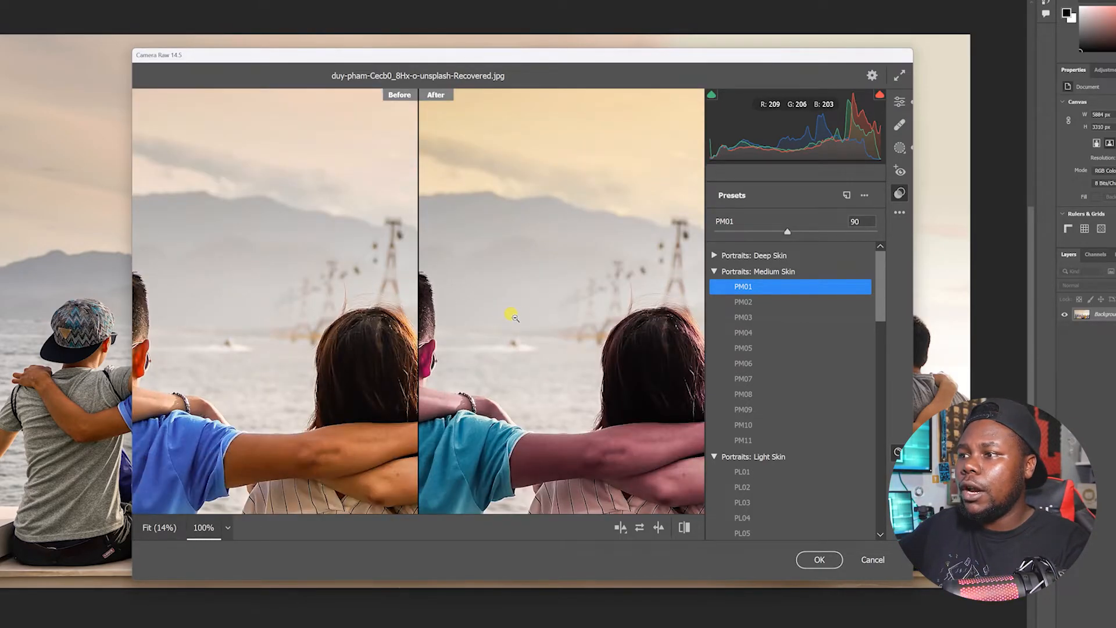
mouse_move(509, 366)
mouse_down()
mouse_move(621, 353)
mouse_move(414, 367)
mouse_move(540, 359)
mouse_move(523, 361)
mouse_up()
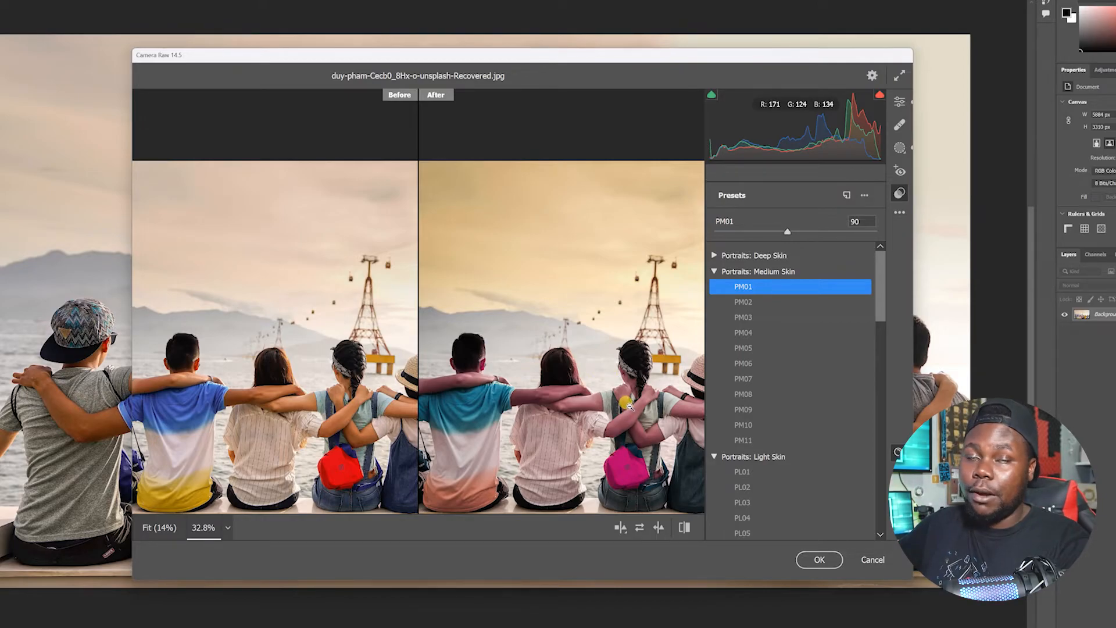
click(623, 528)
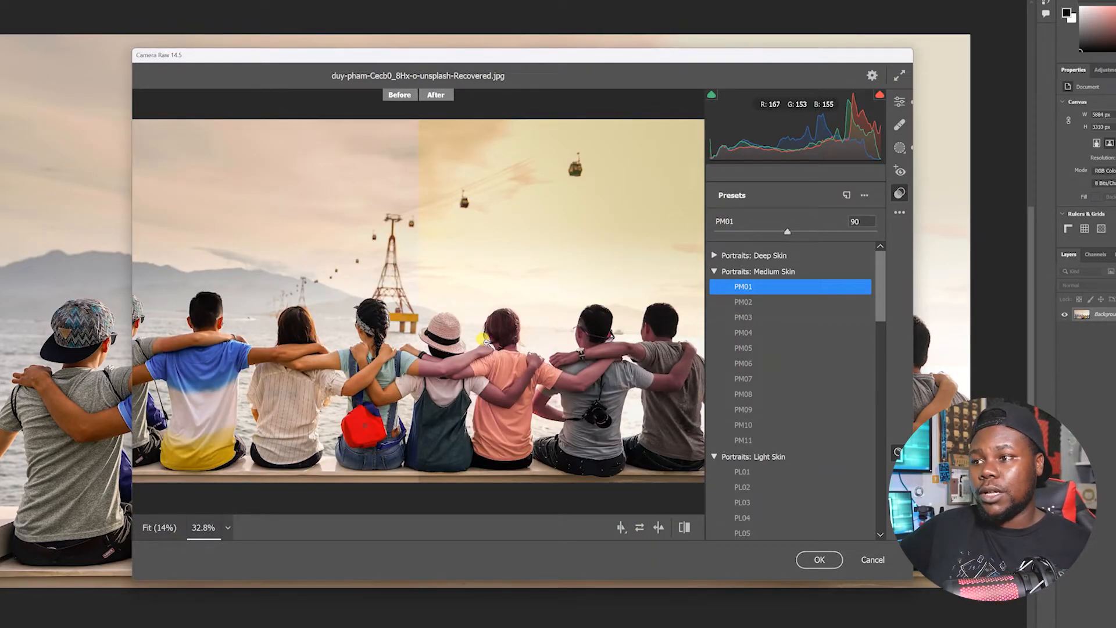
mouse_move(507, 341)
mouse_down()
mouse_move(486, 342)
mouse_move(498, 343)
mouse_up()
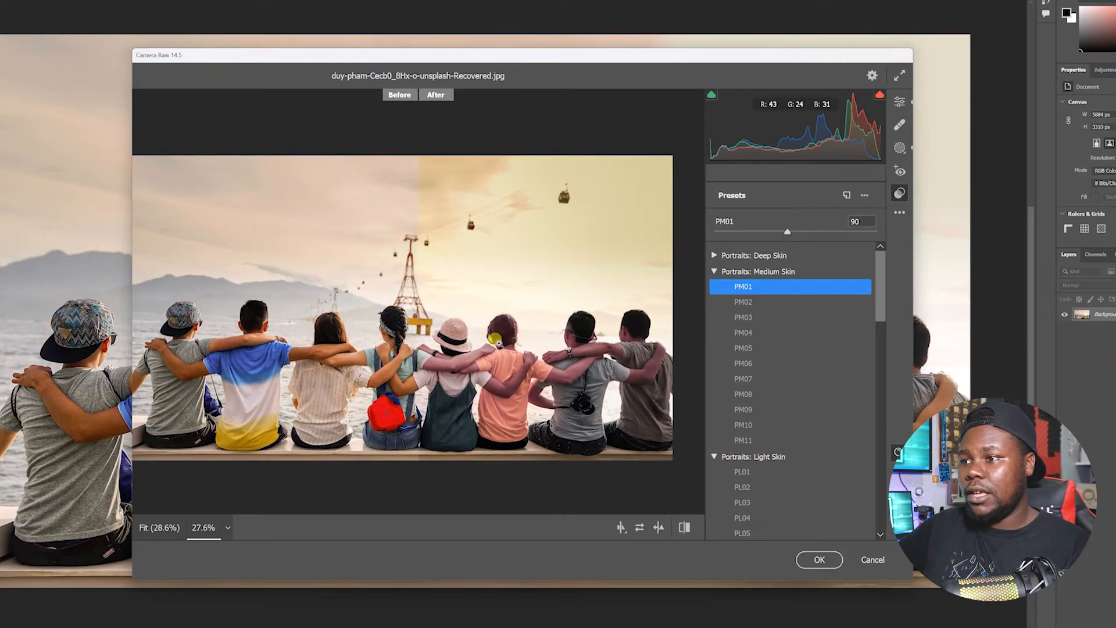